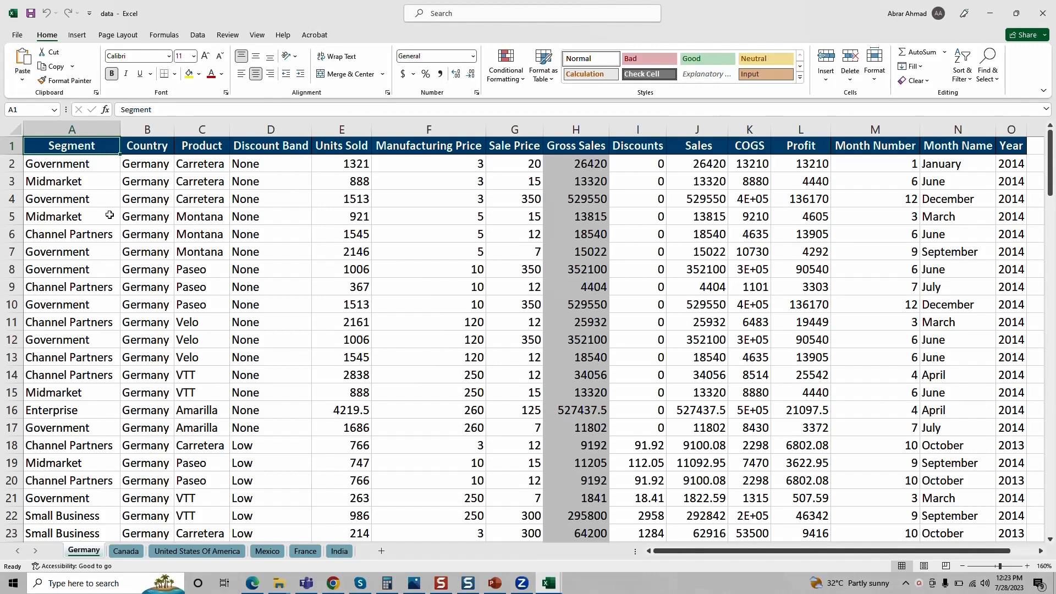
# Step: Look through the Germany, Canada, United States Of America, Mexico, France and India sheets, ending on Germany
pyautogui.click(125, 552)
pyautogui.click(96, 556)
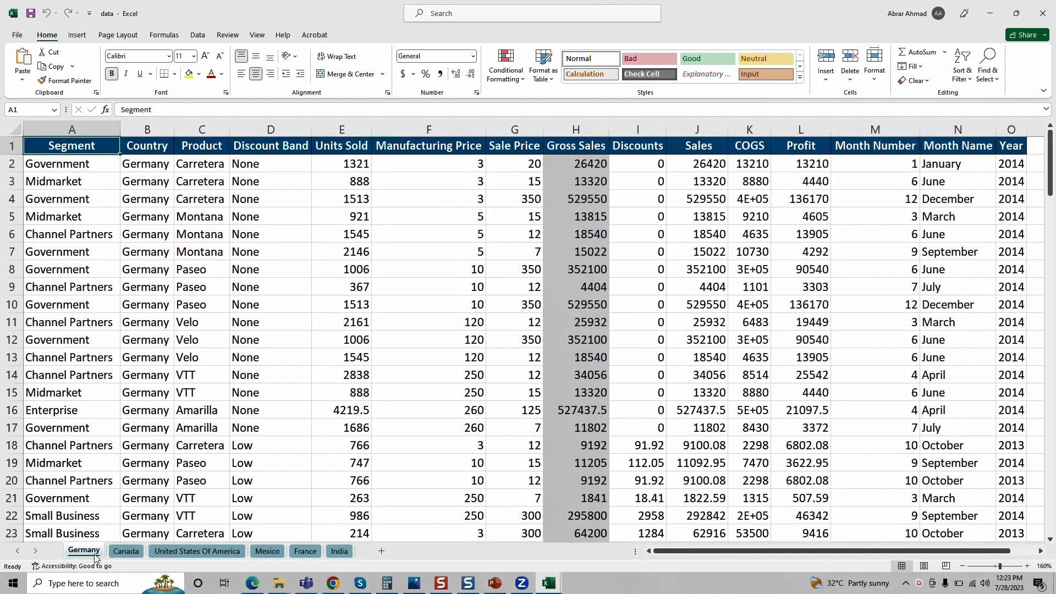
pyautogui.click(136, 550)
pyautogui.click(178, 553)
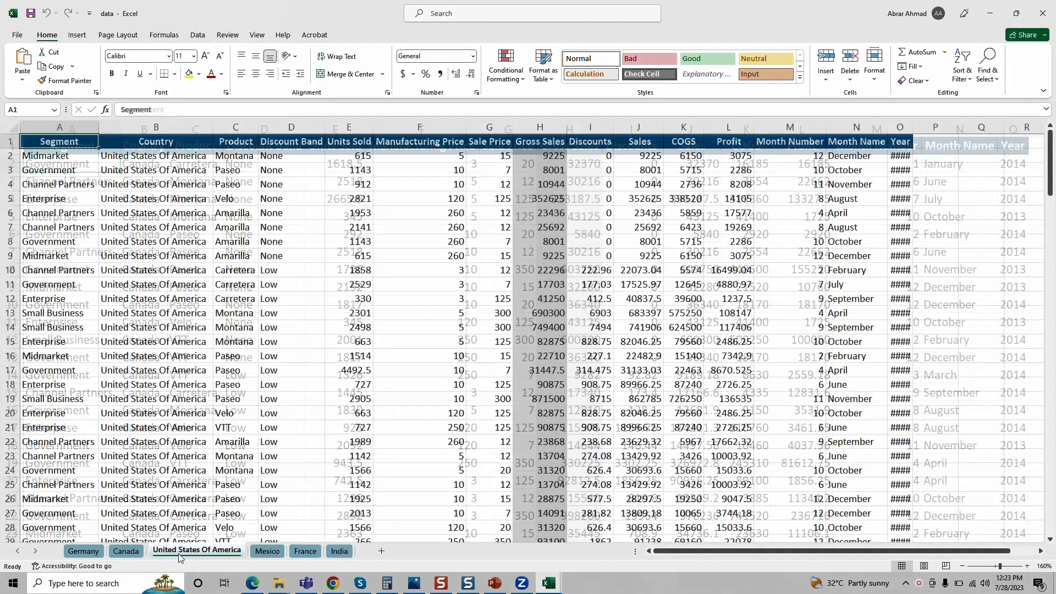
pyautogui.click(269, 553)
pyautogui.click(312, 551)
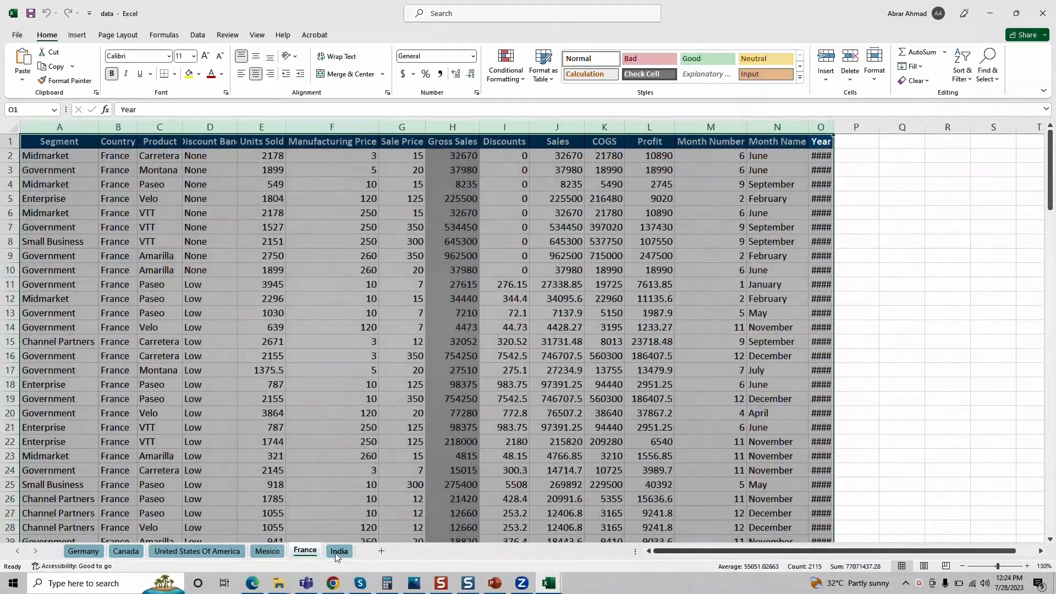
pyautogui.click(336, 552)
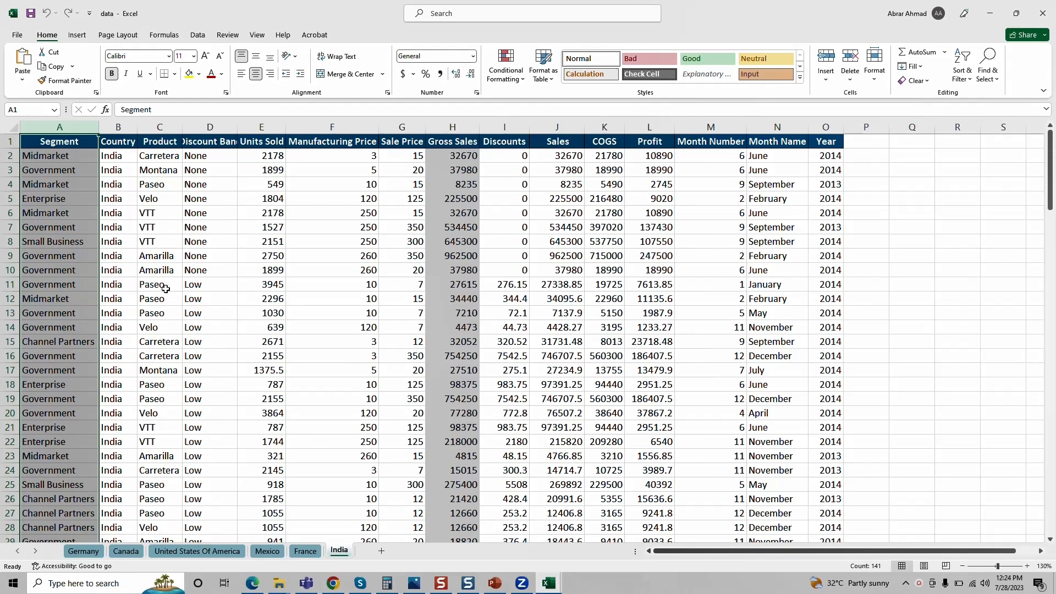
pyautogui.click(84, 555)
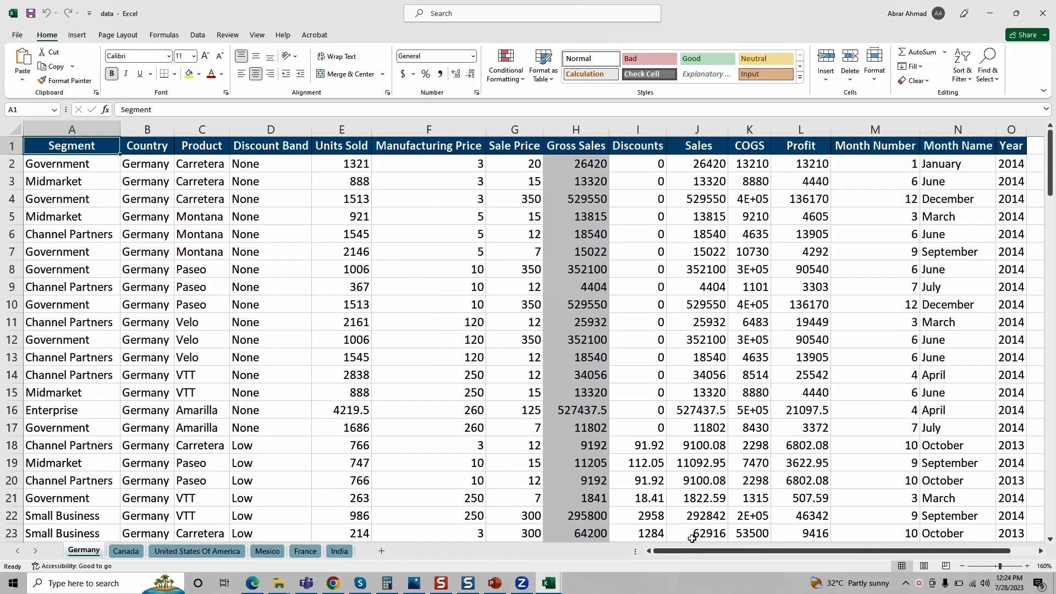
pyautogui.moveTo(691, 554)
pyautogui.mouseDown()
pyautogui.moveTo(733, 558)
pyautogui.moveTo(711, 557)
pyautogui.mouseUp()
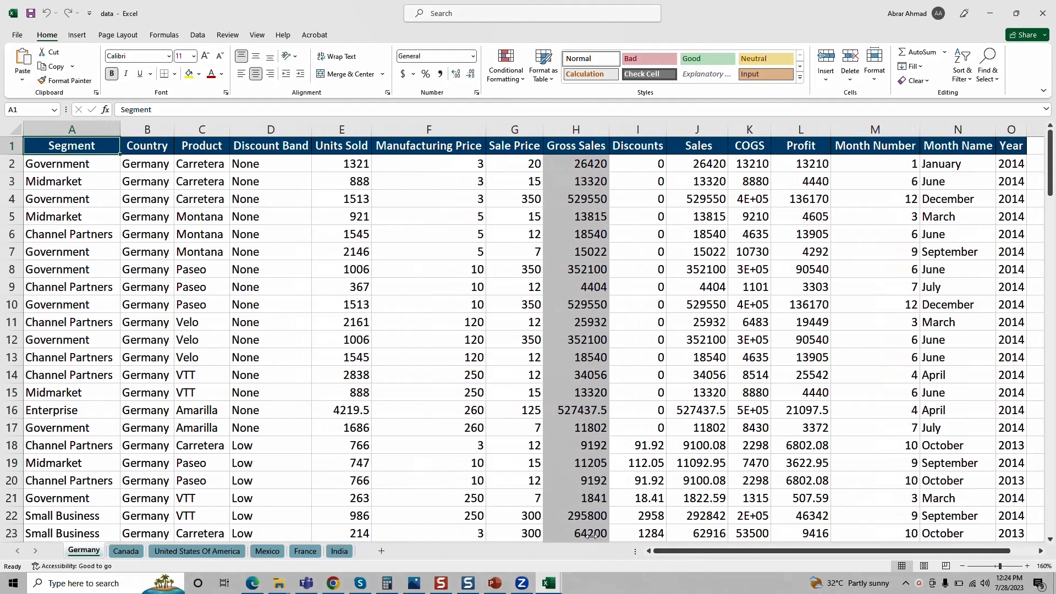
# Step: Compare the header rows of the Canada, United States Of America, Mexico, France and India sheets
pyautogui.click(126, 551)
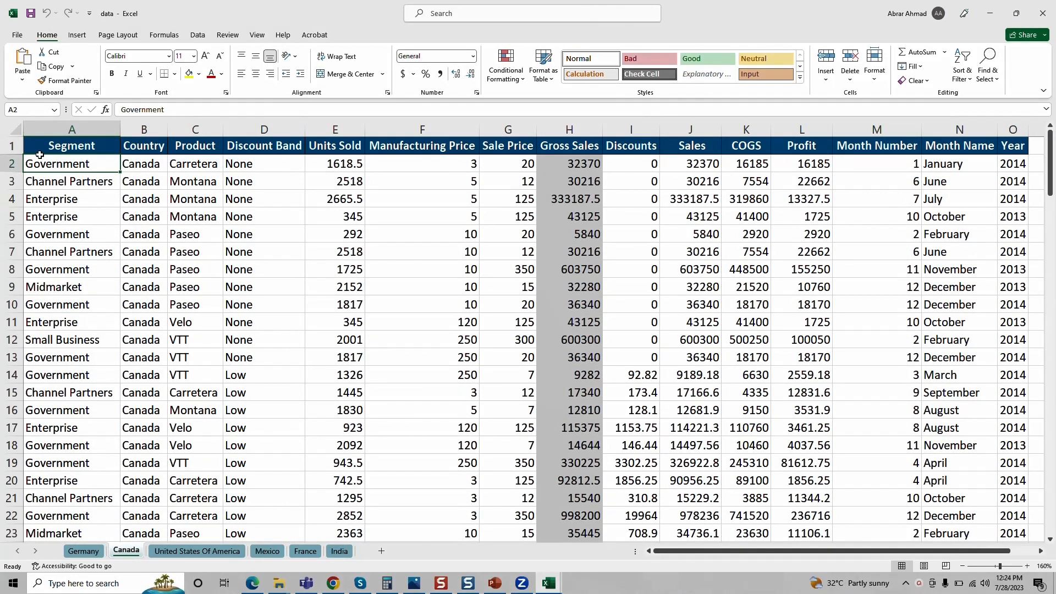
pyautogui.click(4, 144)
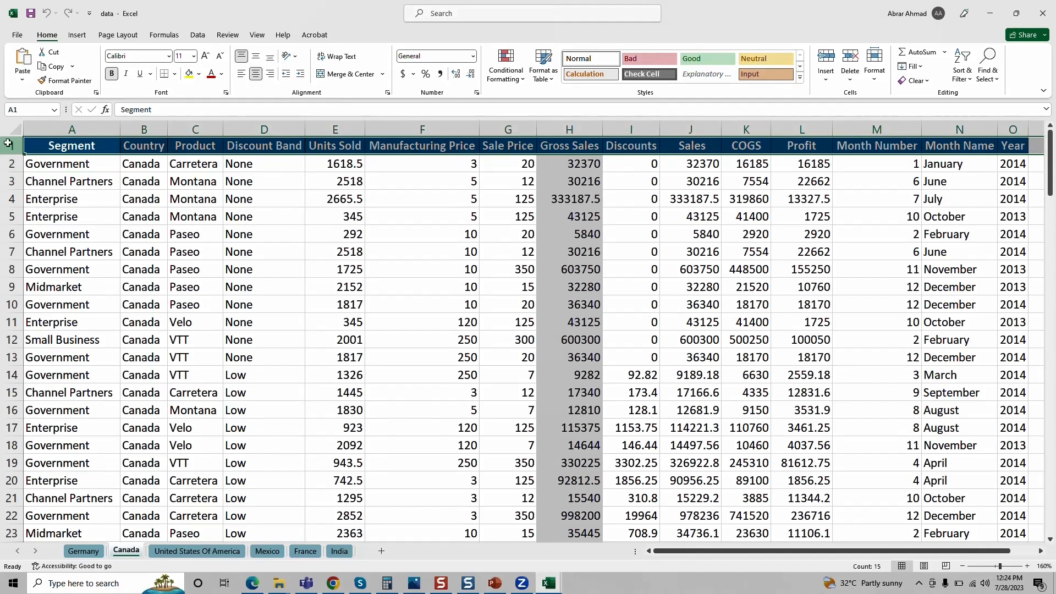
pyautogui.click(196, 552)
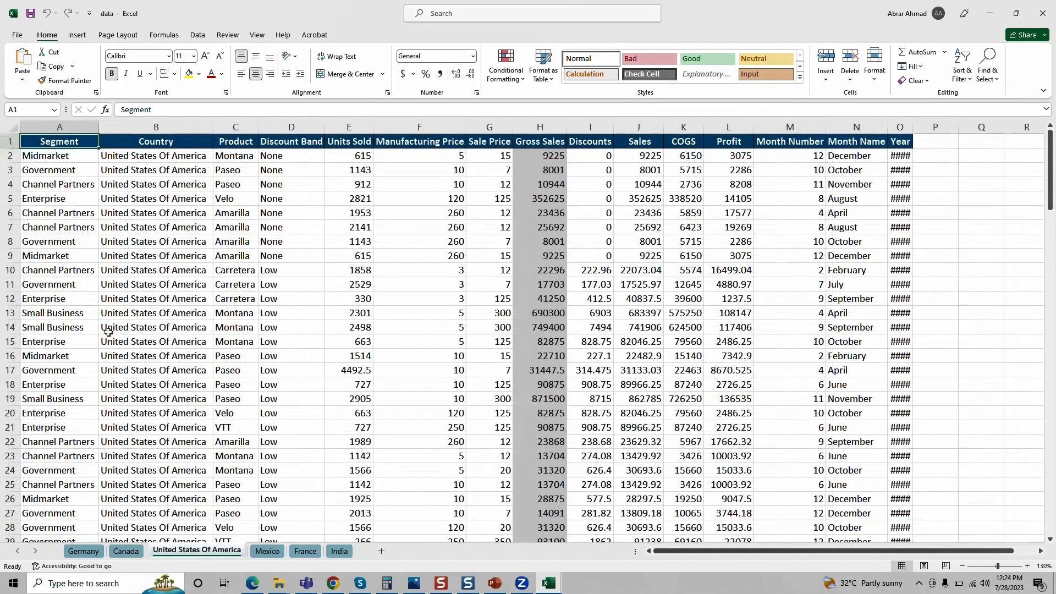
pyautogui.click(4, 141)
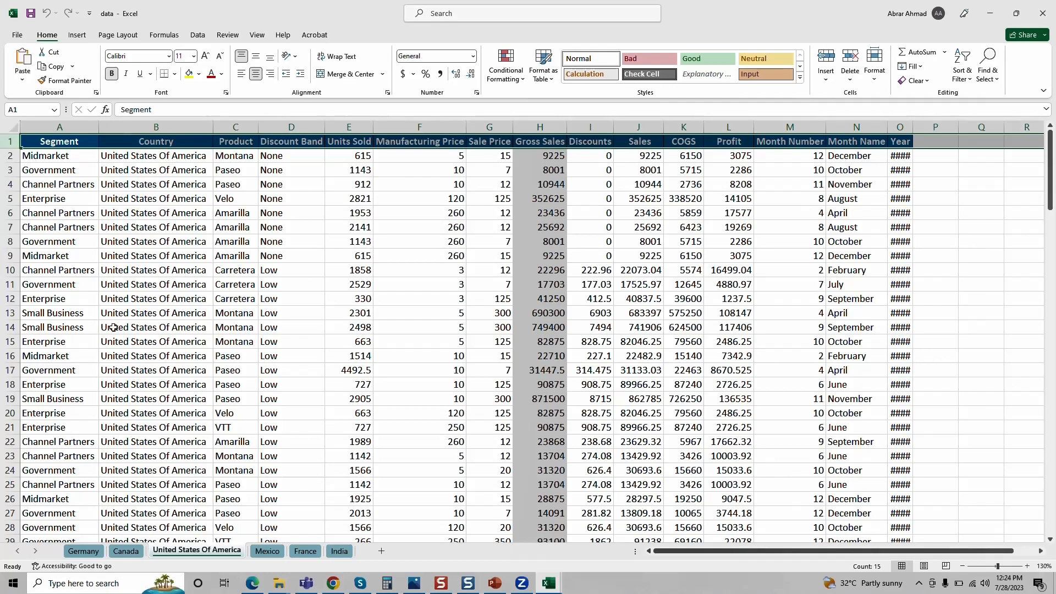
pyautogui.click(275, 550)
pyautogui.click(305, 551)
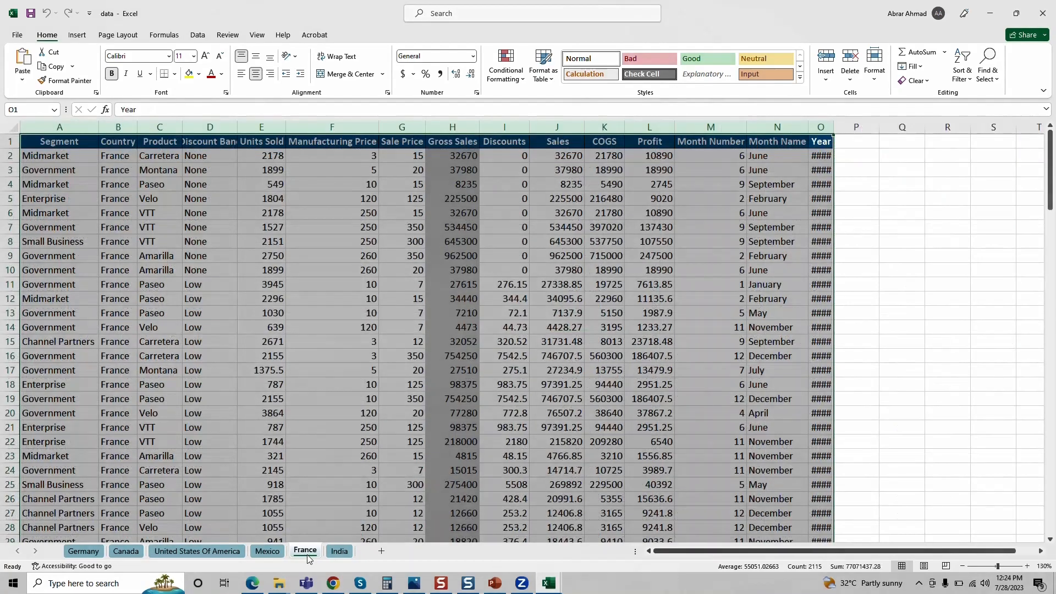
pyautogui.click(337, 551)
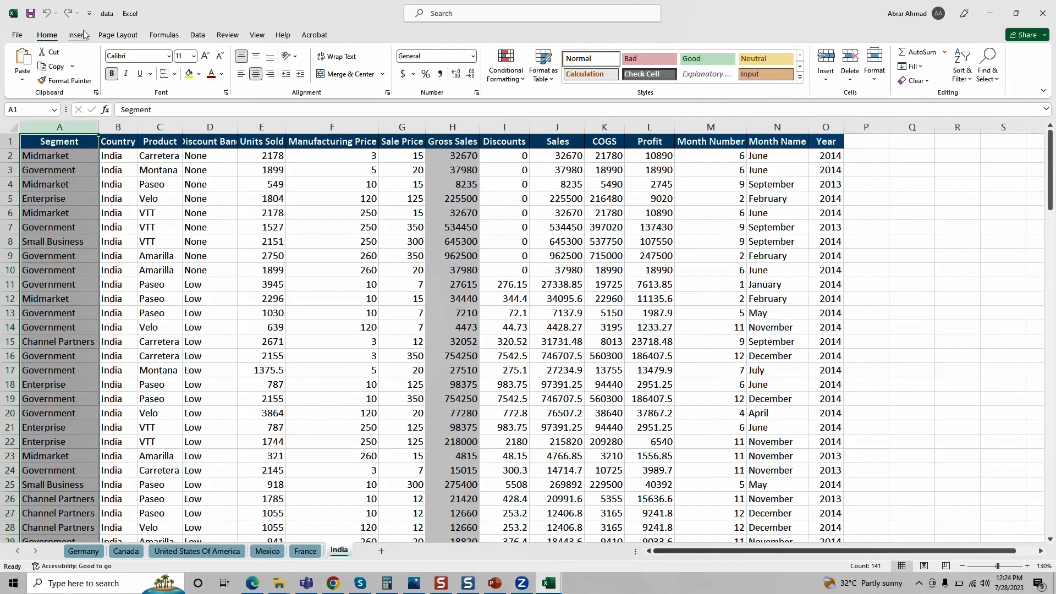
# Step: Import the data workbook from the Downloads folder as an Excel workbook data source
pyautogui.click(193, 36)
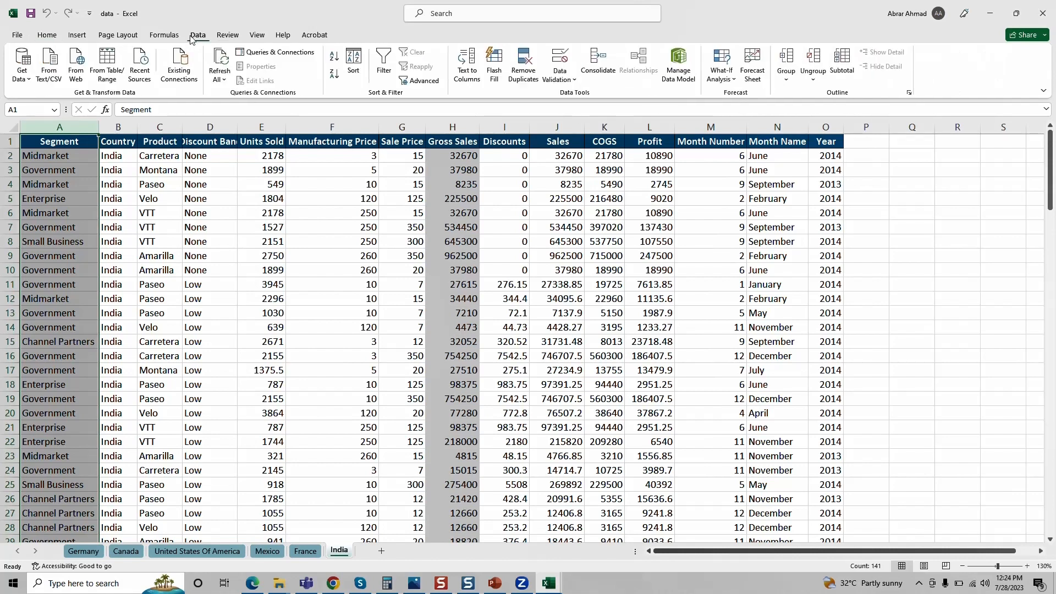
pyautogui.click(30, 62)
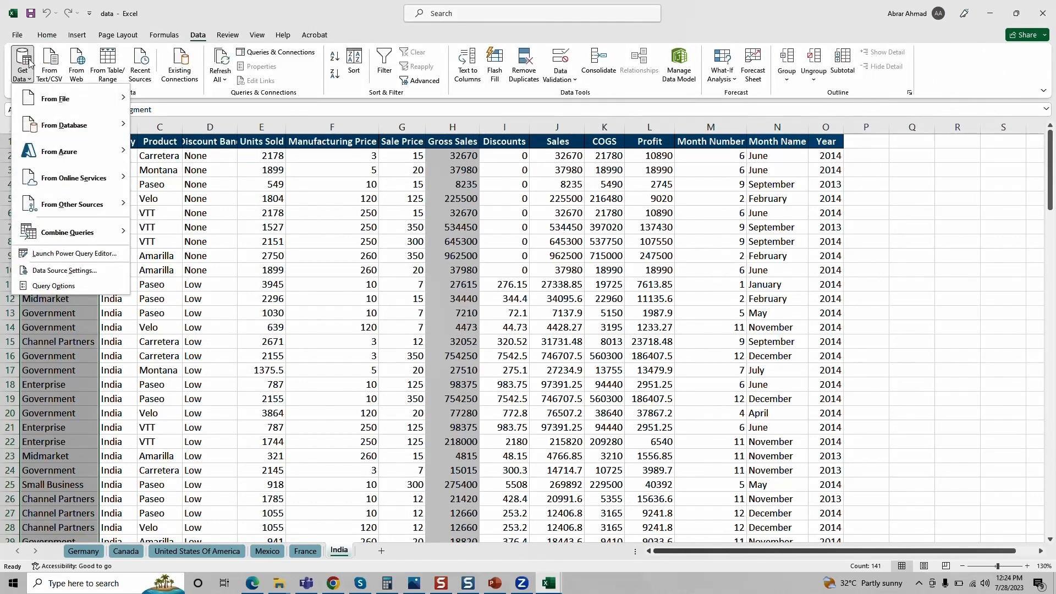
pyautogui.moveTo(75, 101)
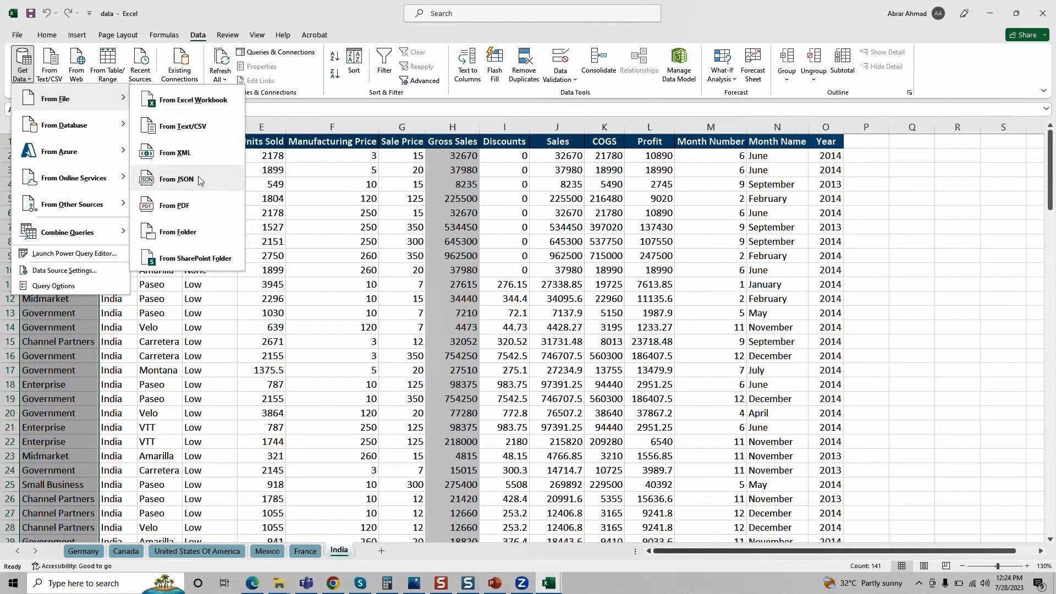
pyautogui.click(213, 101)
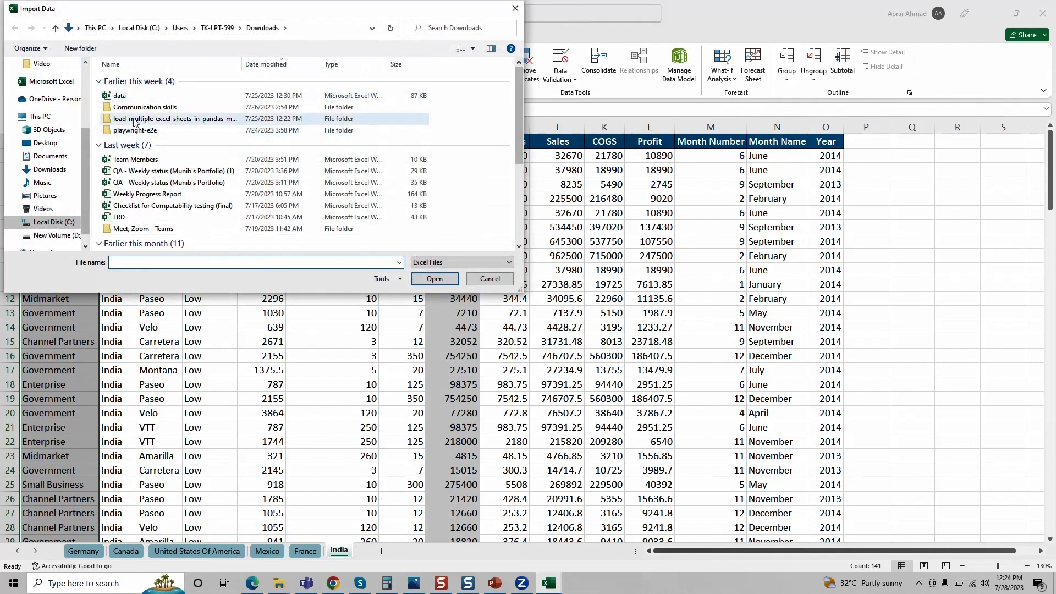
pyautogui.click(122, 97)
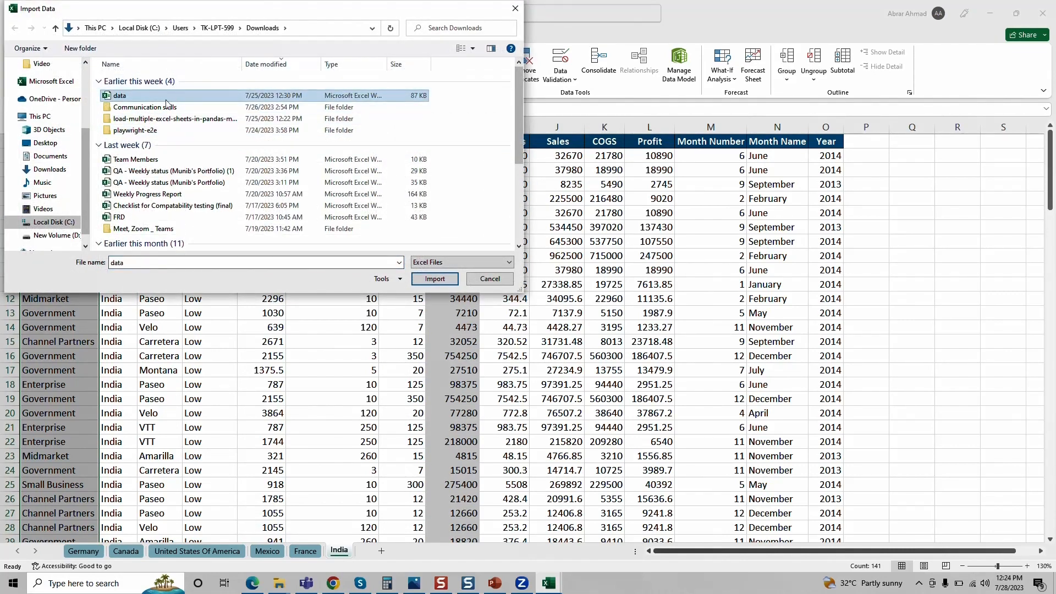
pyautogui.click(434, 279)
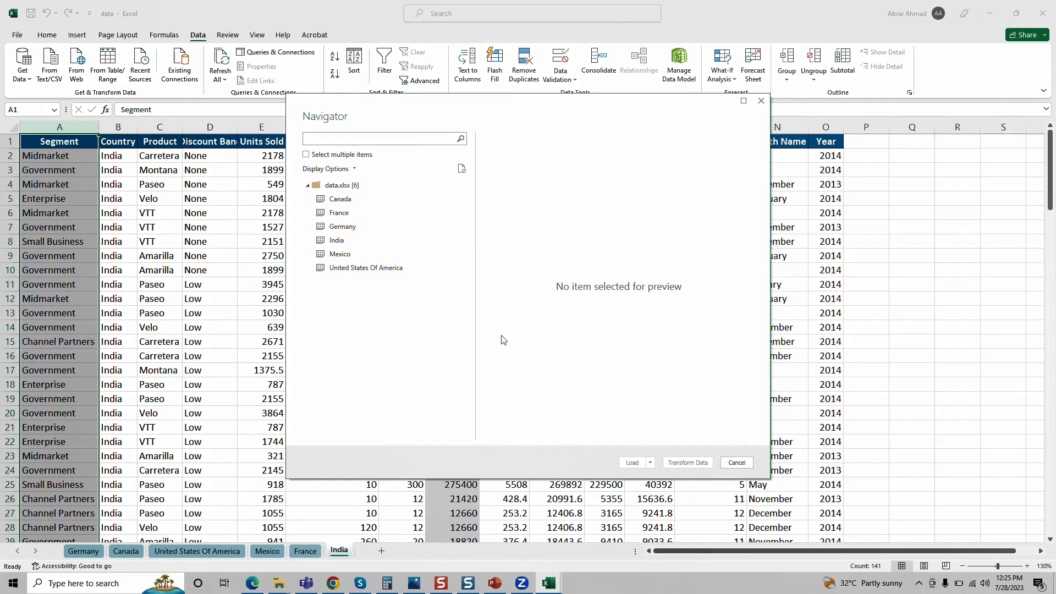
# Step: Preview the Canada, France, Germany, India and Mexico tables of data.xlsx before importing
pyautogui.click(348, 201)
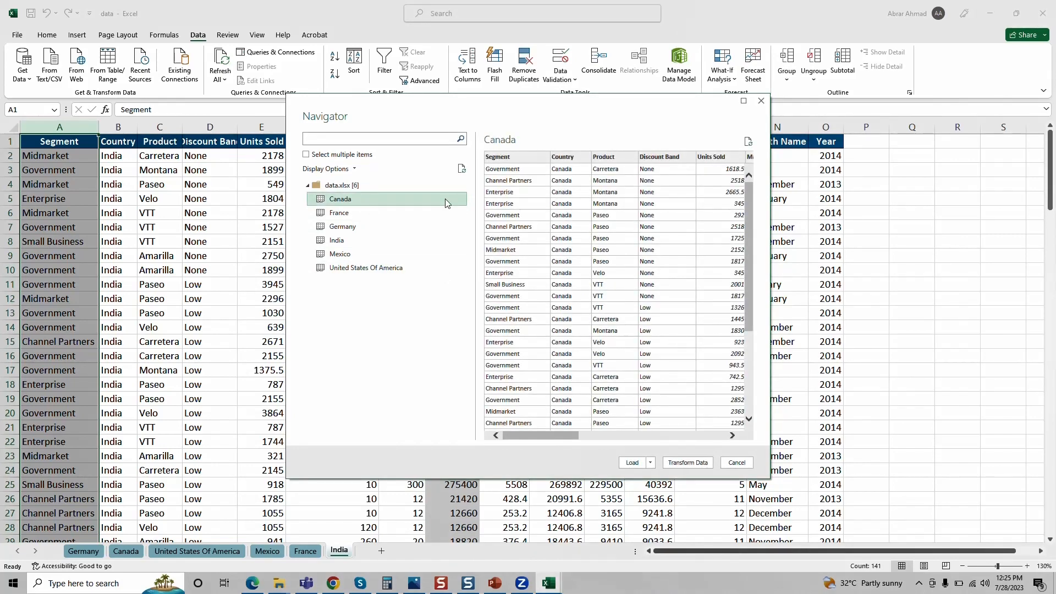
pyautogui.scroll(-5, 726, 358)
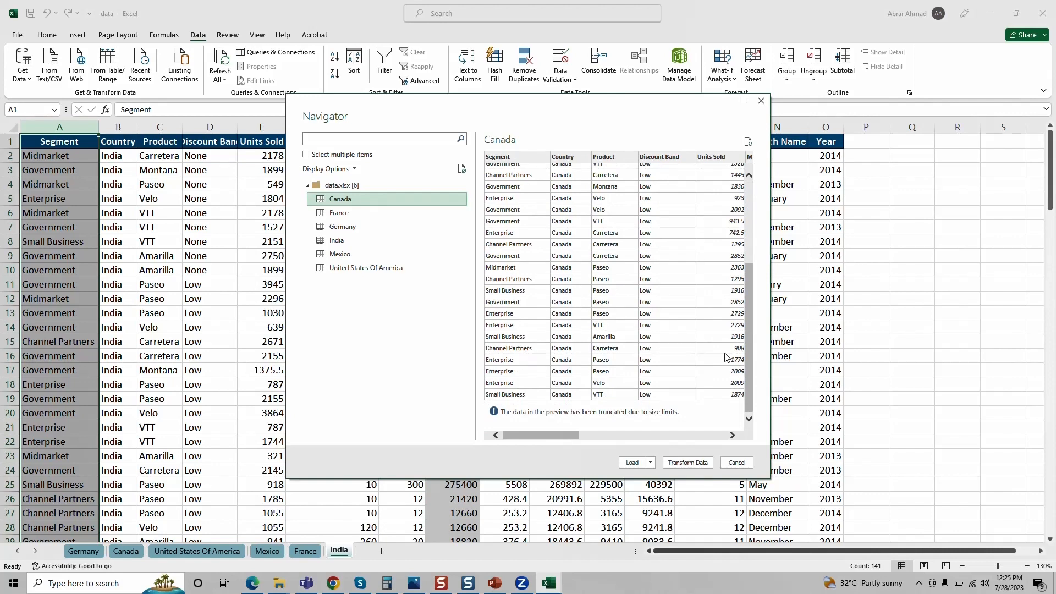
pyautogui.click(349, 213)
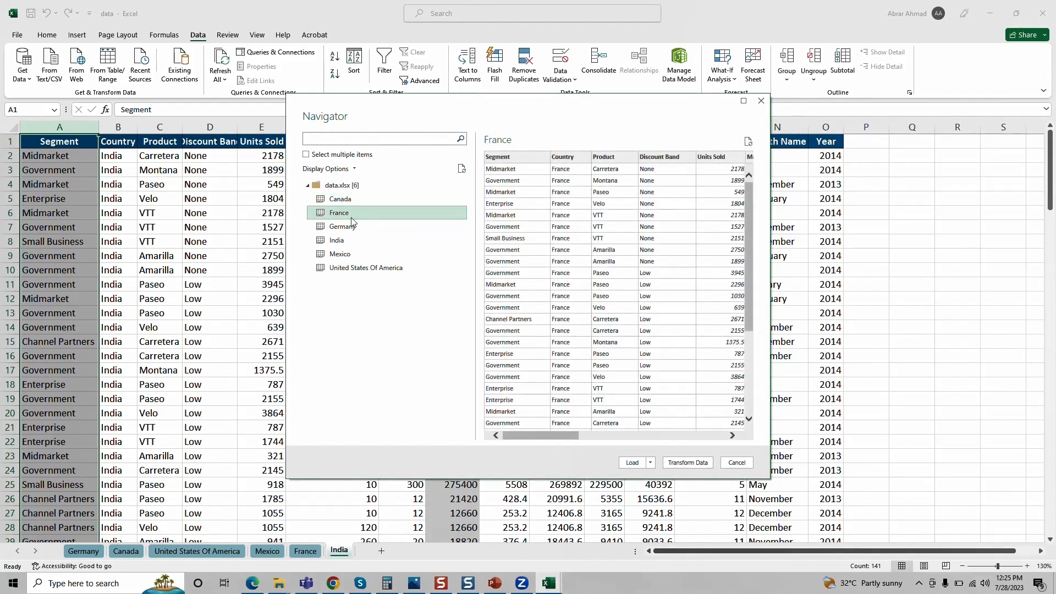
pyautogui.click(352, 225)
pyautogui.click(342, 241)
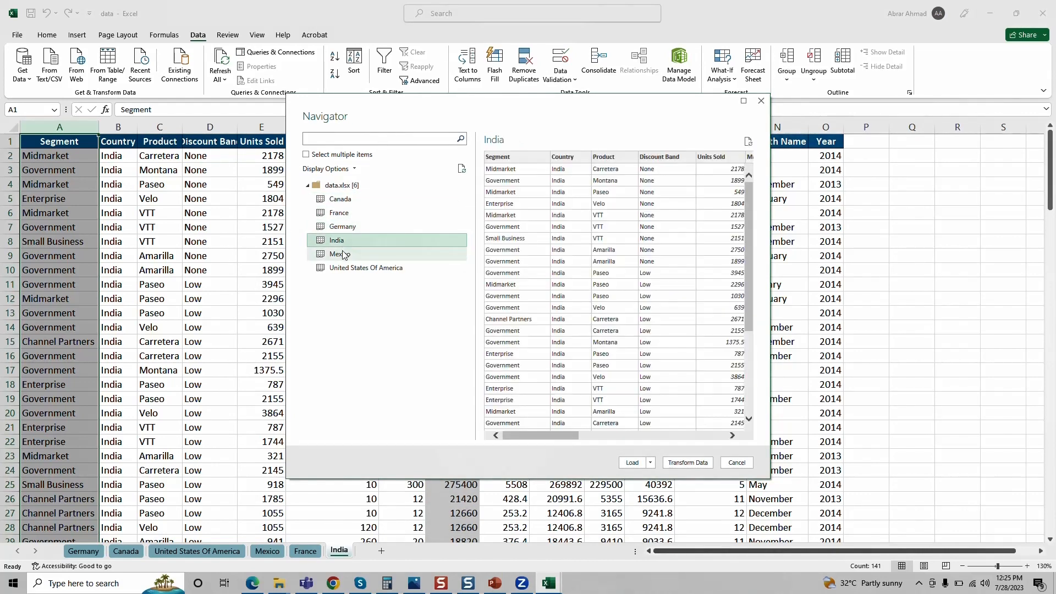
pyautogui.click(344, 254)
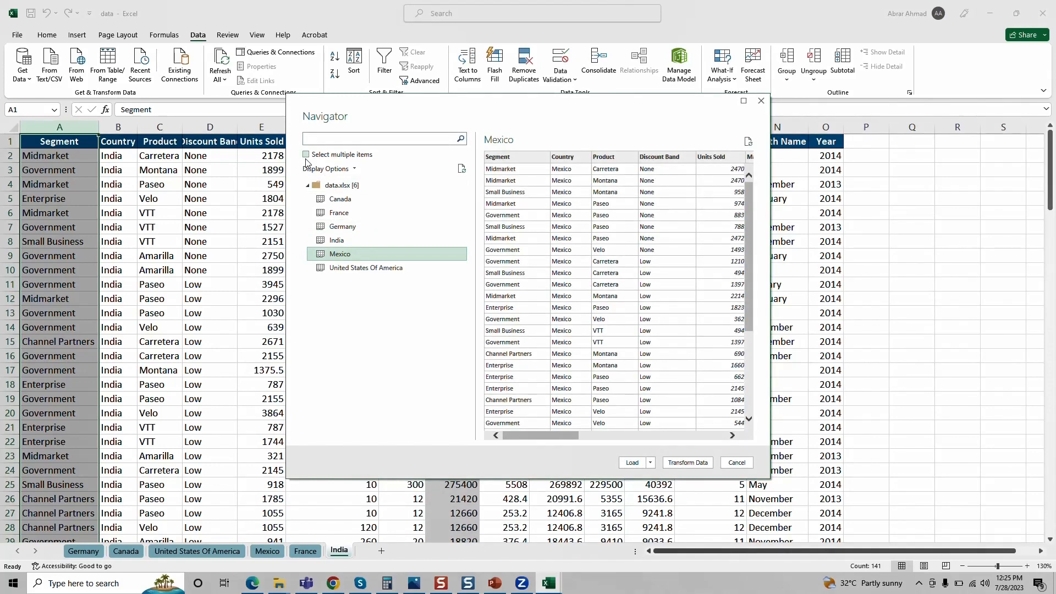
# Step: Enable multiple selection, select the Canada, France, Germany, India, Mexico and United States Of America tables, and open them in Power Query Editor
pyautogui.click(306, 155)
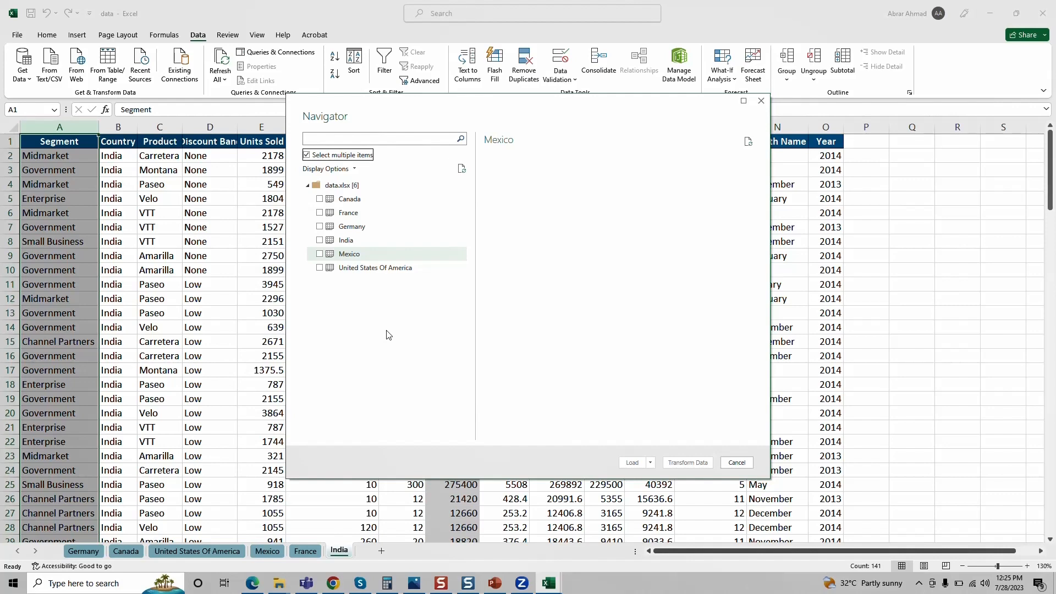
pyautogui.click(320, 199)
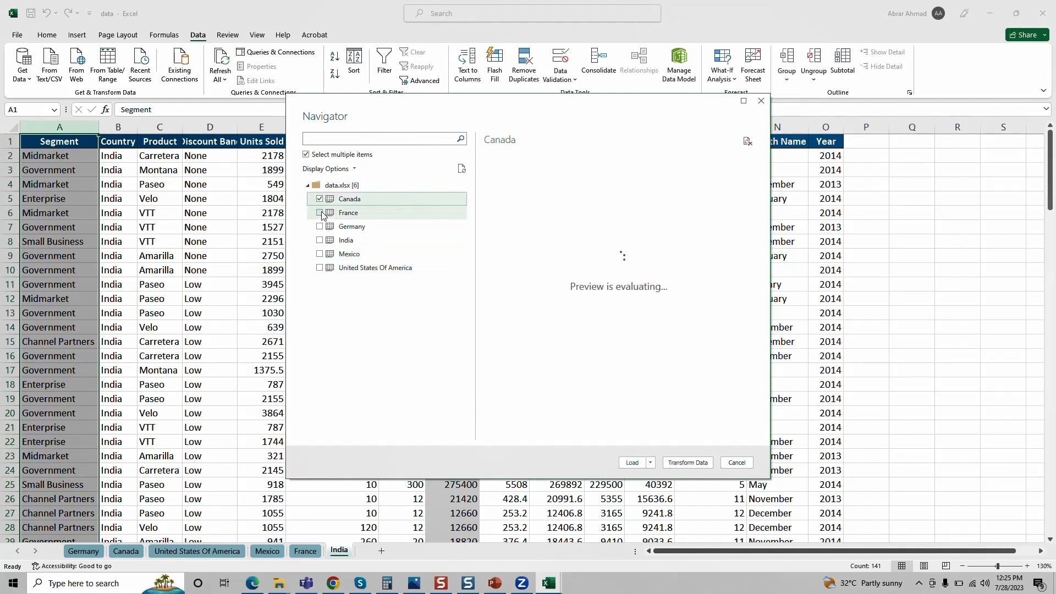
pyautogui.click(321, 214)
pyautogui.click(321, 227)
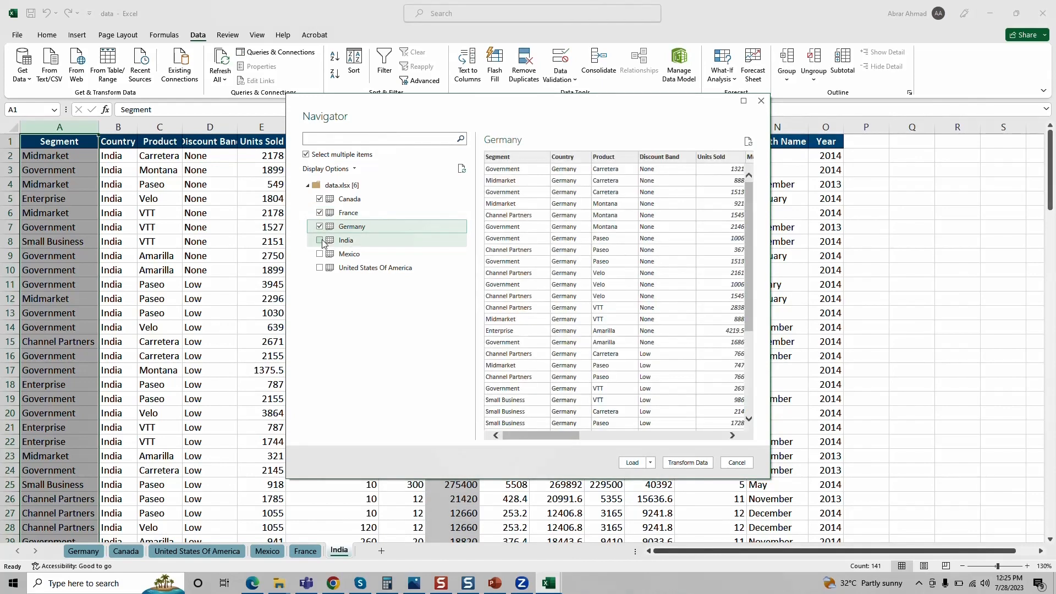
pyautogui.click(321, 241)
pyautogui.click(320, 254)
pyautogui.click(320, 268)
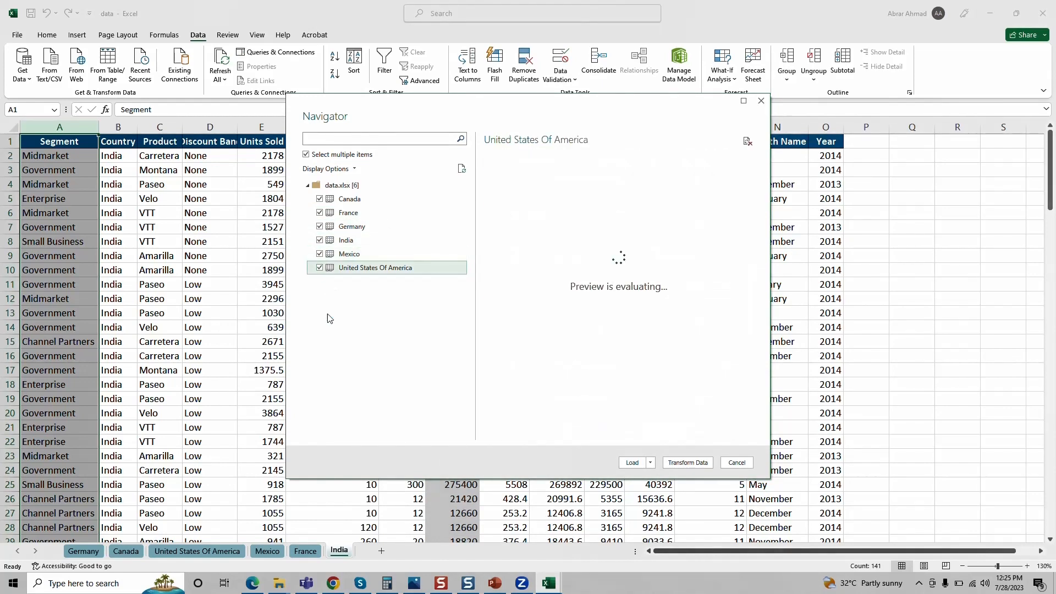
pyautogui.click(689, 463)
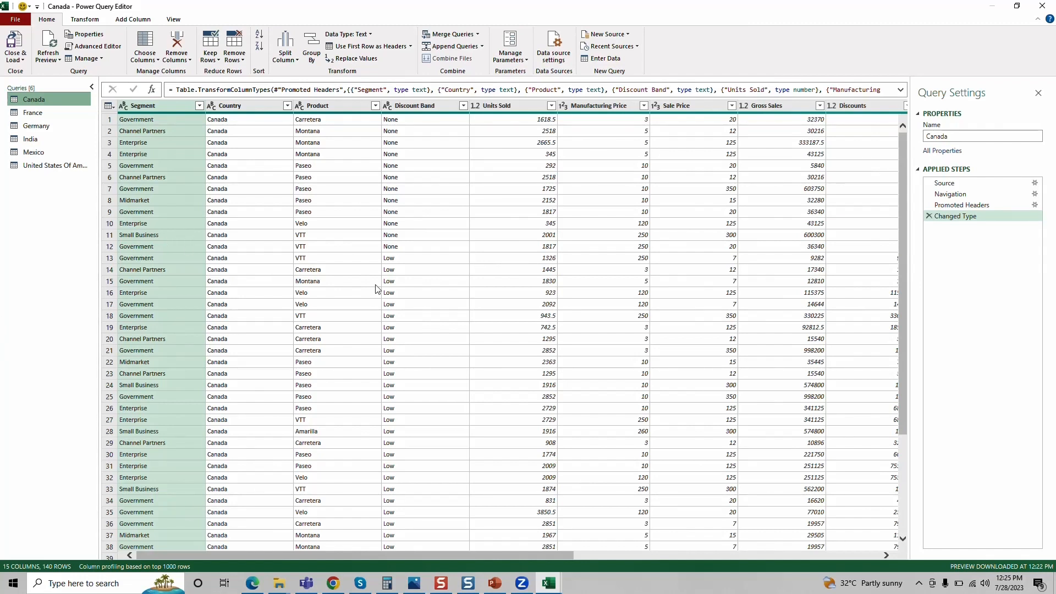
# Step: View the data of the France, Germany, India and United States Of America queries
pyautogui.click(39, 116)
pyautogui.click(37, 127)
pyautogui.click(37, 140)
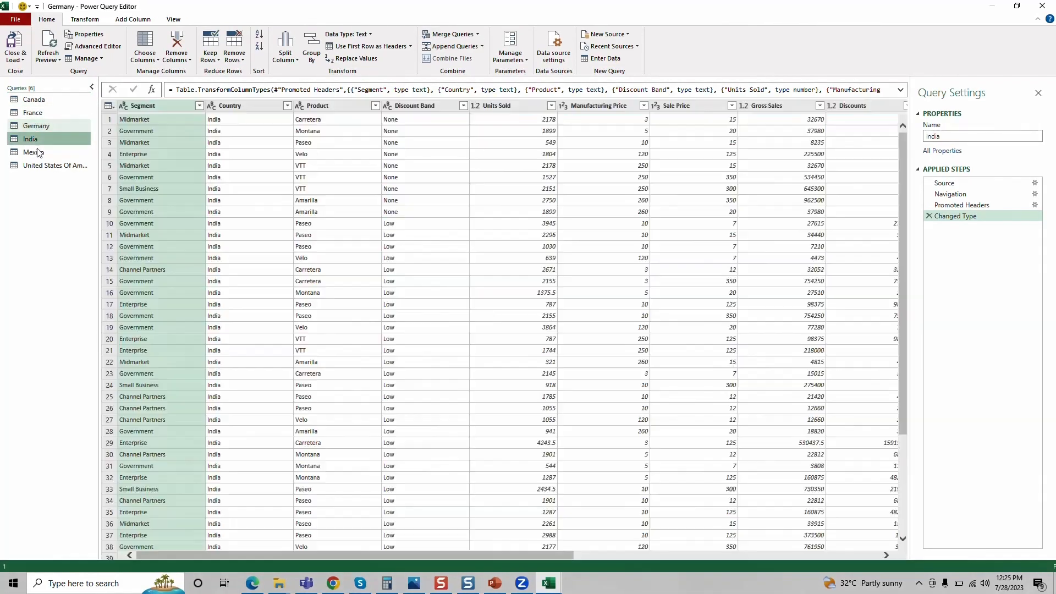
pyautogui.click(41, 165)
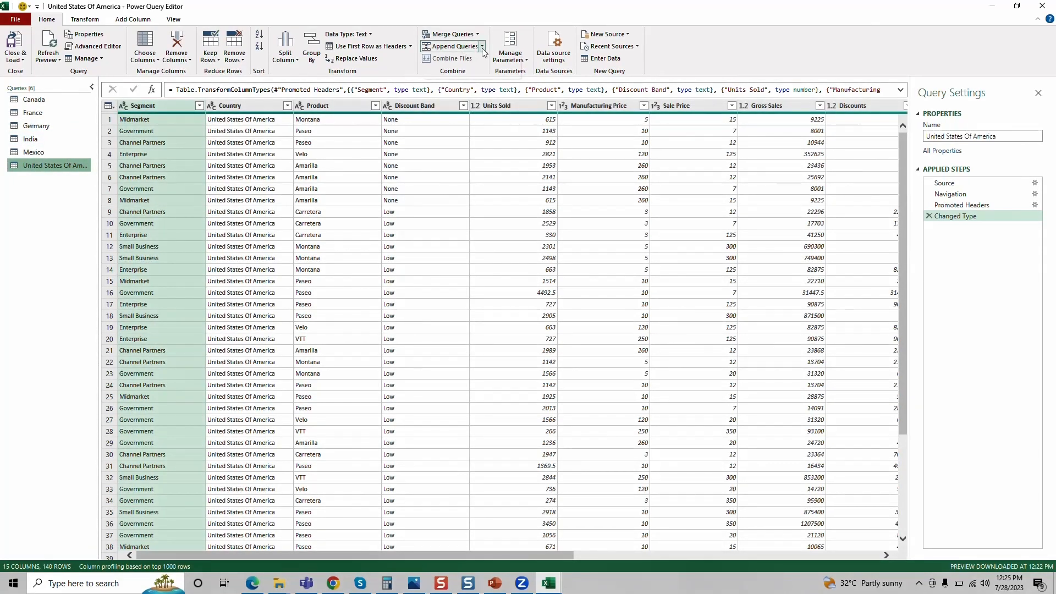
# Step: Start appending the queries as a new query, using the option for three or more tables
pyautogui.click(483, 48)
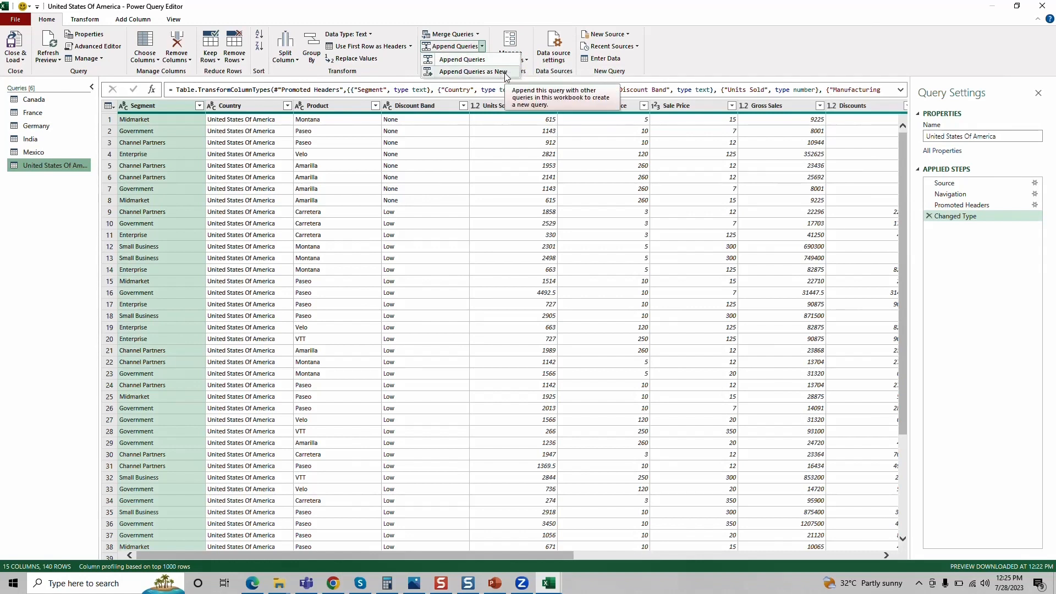
pyautogui.click(506, 76)
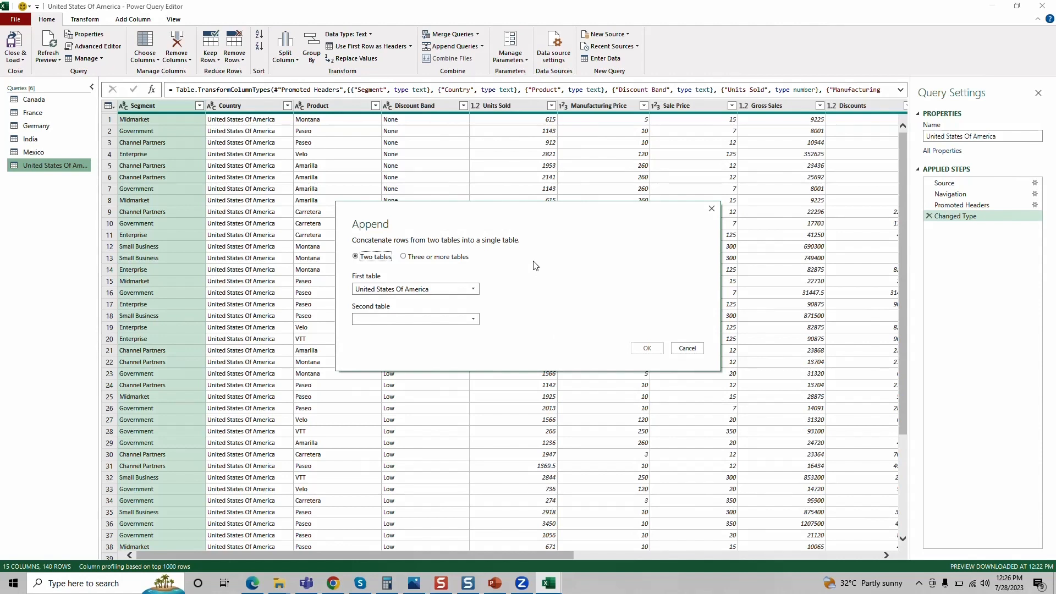
pyautogui.click(473, 319)
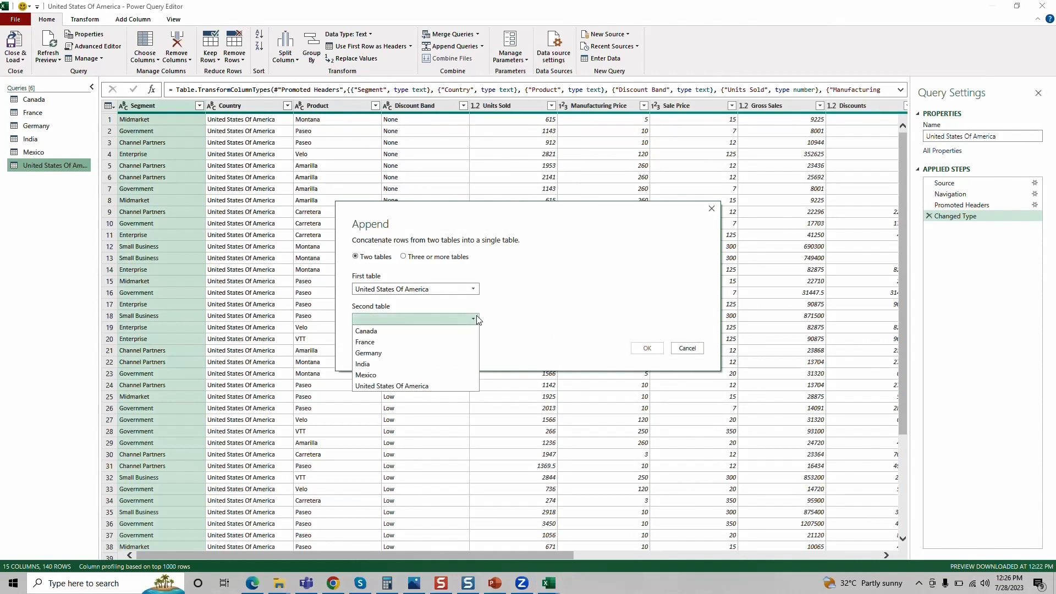
pyautogui.click(512, 308)
pyautogui.click(408, 257)
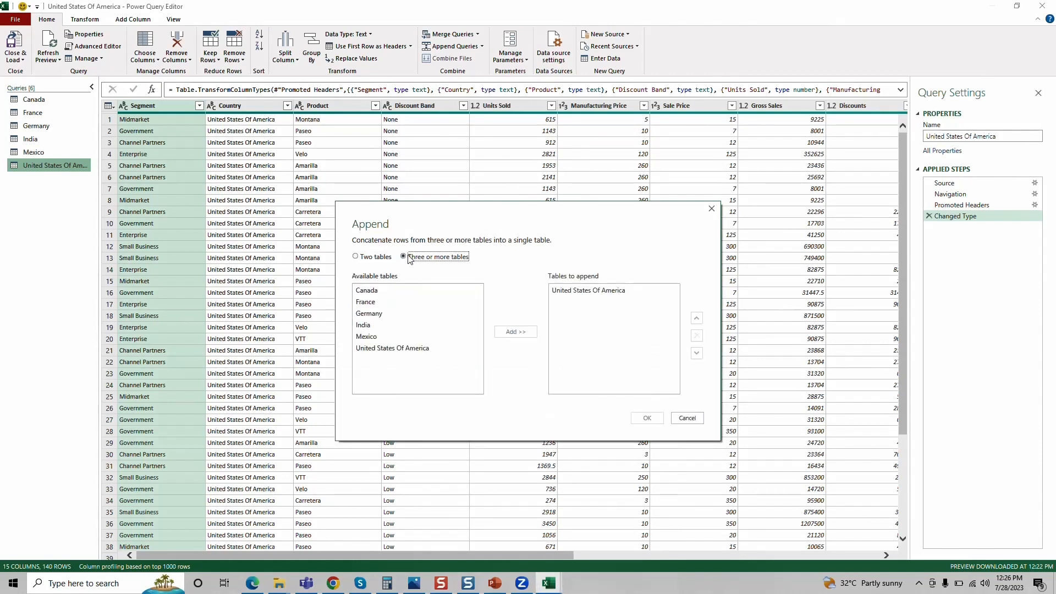
# Step: Add the Canada, France, Germany, India, Mexico and United States Of America tables to the tables to append, and create the combined query
pyautogui.click(589, 292)
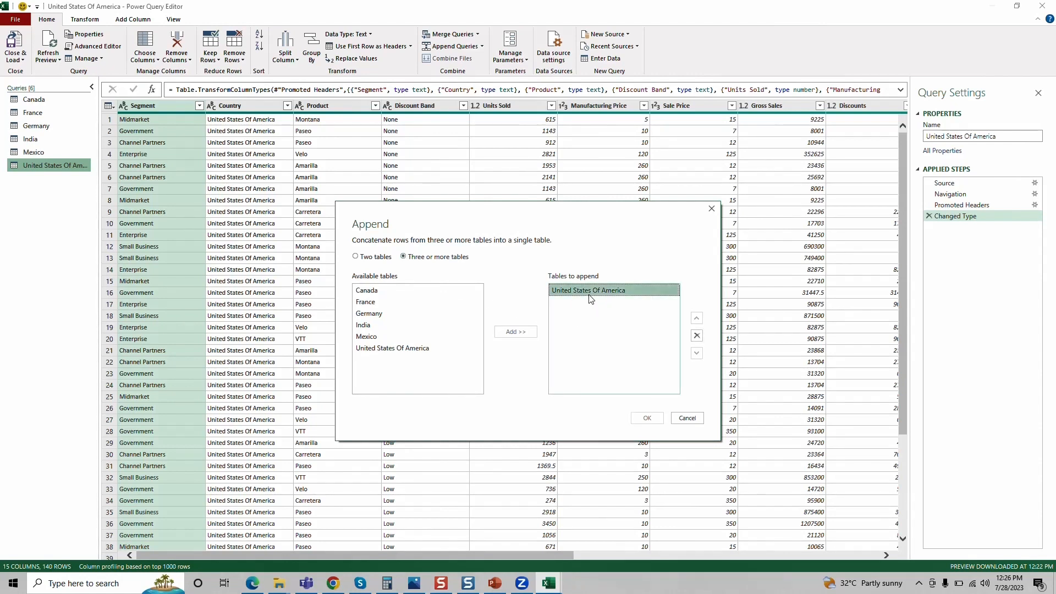
pyautogui.click(370, 293)
pyautogui.keyDown('ctrl'); pyautogui.click(366, 302); pyautogui.keyUp('ctrl')
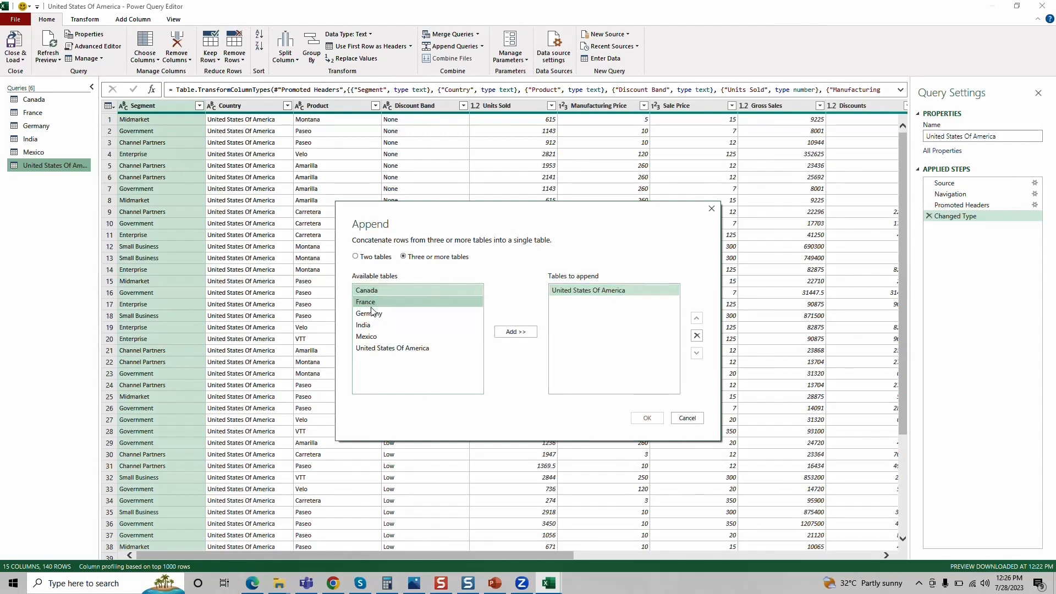
pyautogui.keyDown('ctrl'); pyautogui.click(376, 314); pyautogui.keyUp('ctrl')
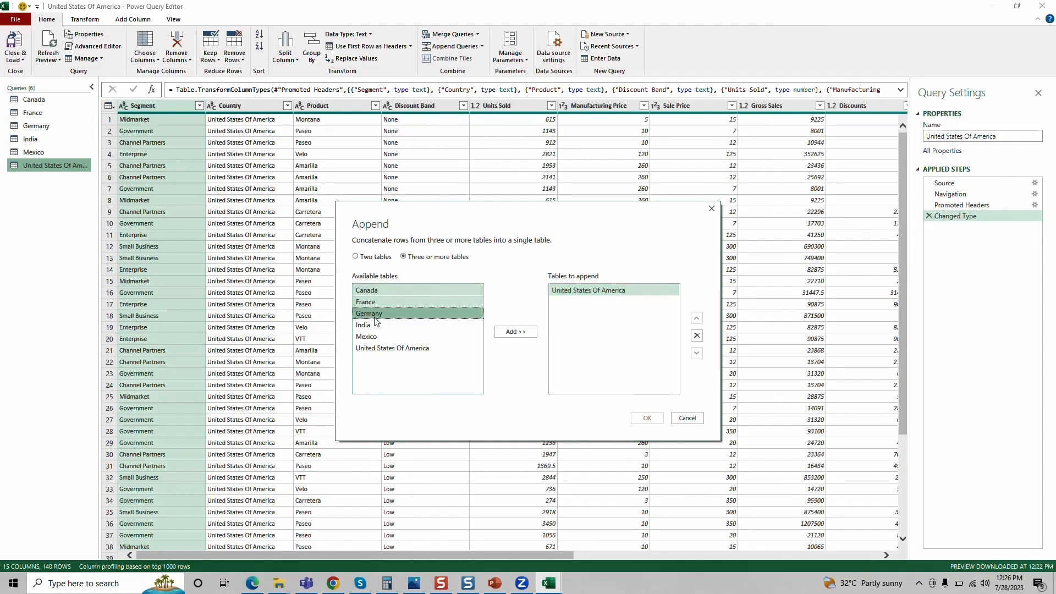
pyautogui.keyDown('ctrl'); pyautogui.click(378, 325); pyautogui.keyUp('ctrl')
pyautogui.keyDown('ctrl'); pyautogui.click(374, 337); pyautogui.keyUp('ctrl')
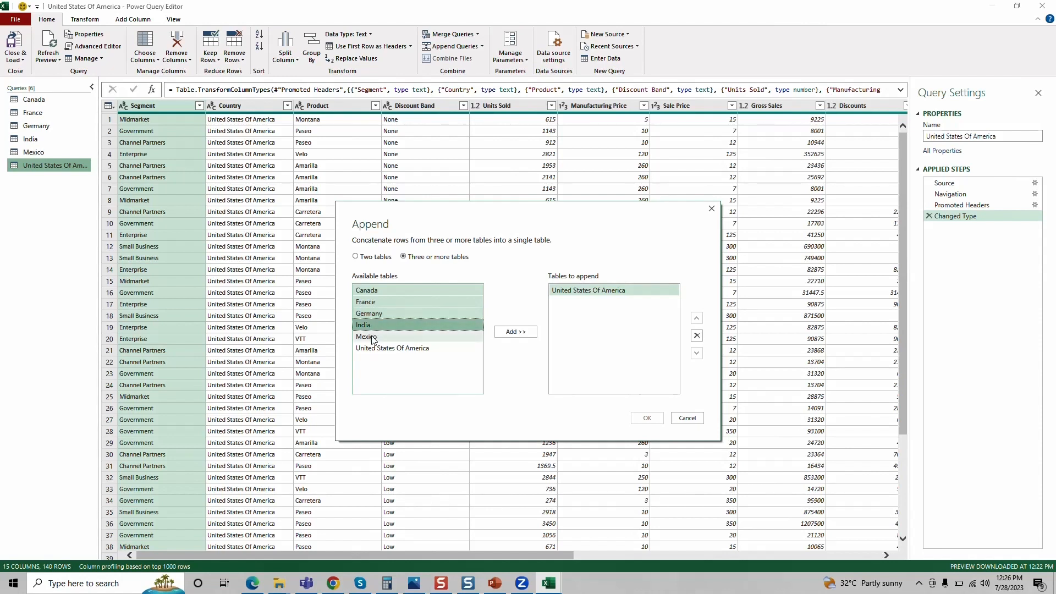
pyautogui.keyDown('ctrl'); pyautogui.click(374, 349); pyautogui.keyUp('ctrl')
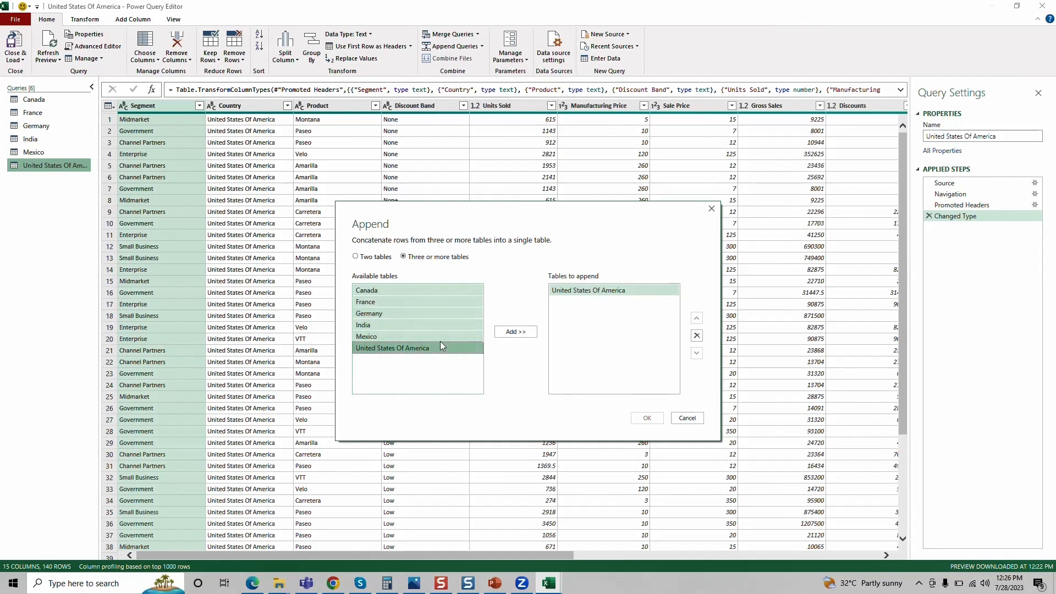
pyautogui.click(515, 333)
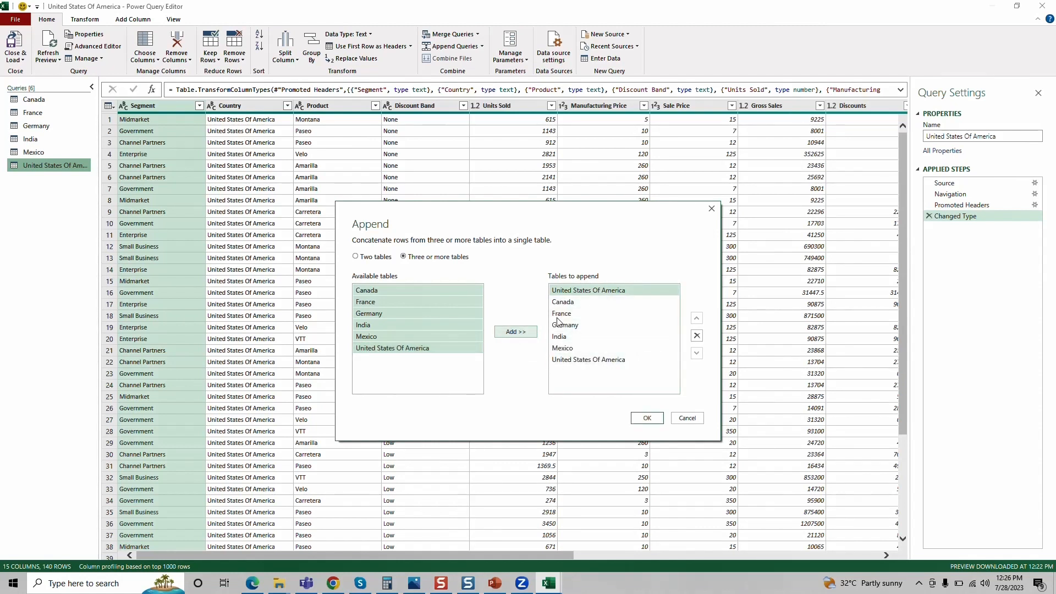
pyautogui.click(647, 419)
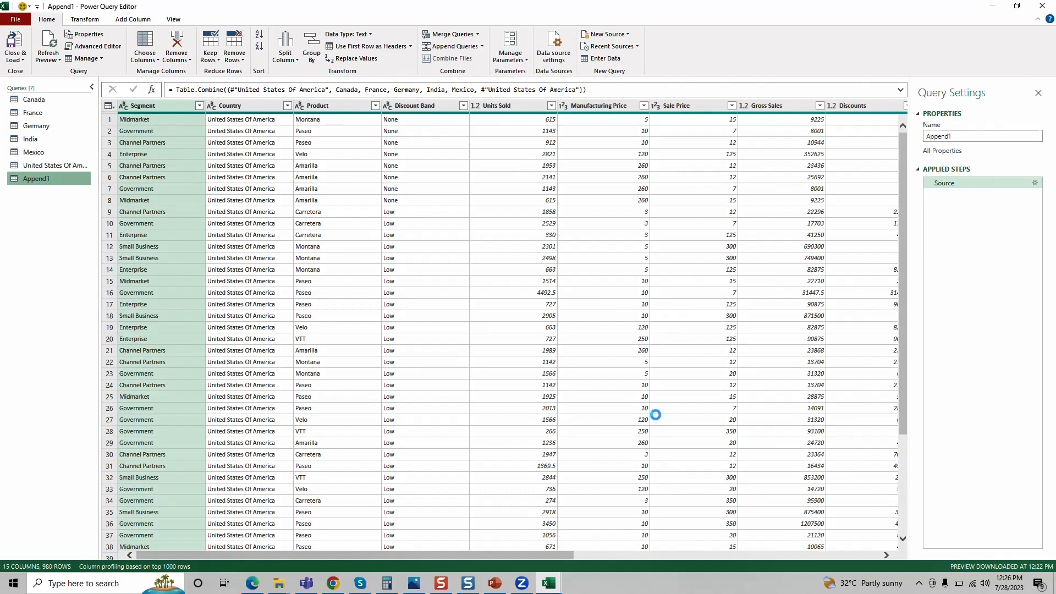
# Step: Check the appended rows through to the end of the table, and load all queries into the workbook
pyautogui.scroll(-15, 671, 323)
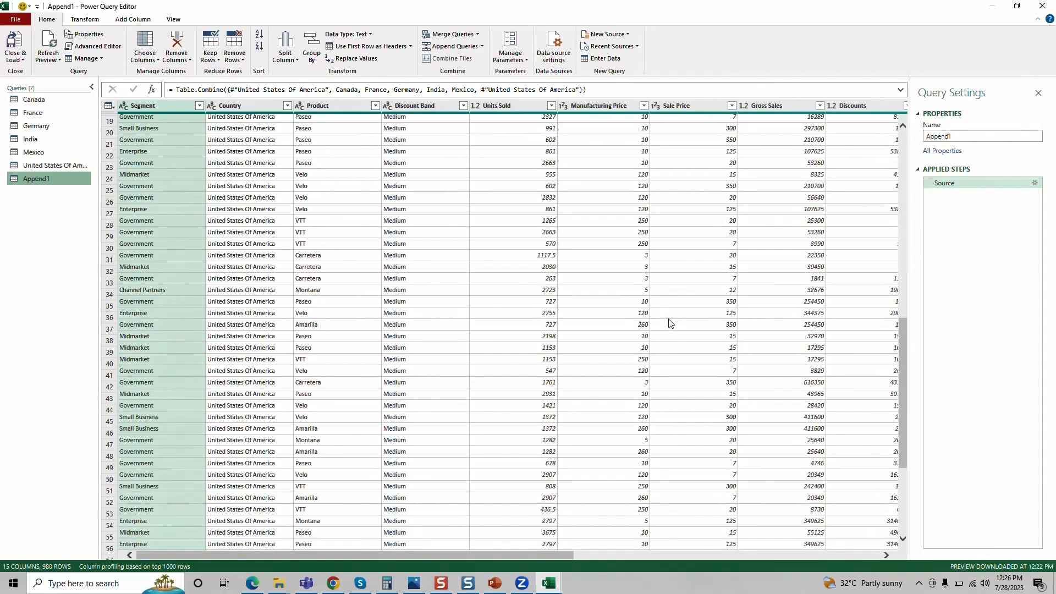
pyautogui.scroll(-20, 670, 323)
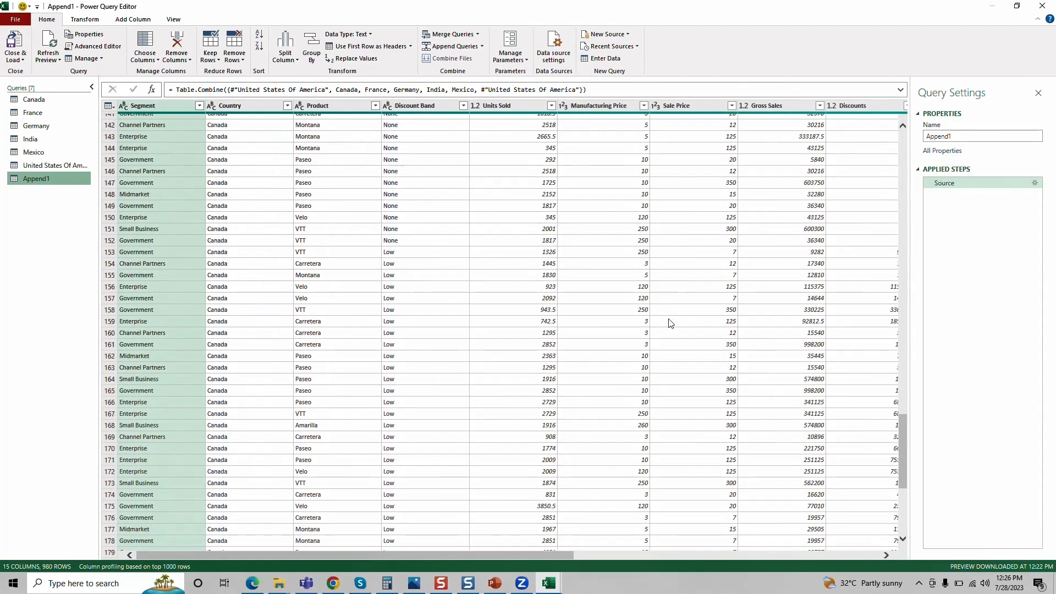
pyautogui.scroll(-20, 670, 323)
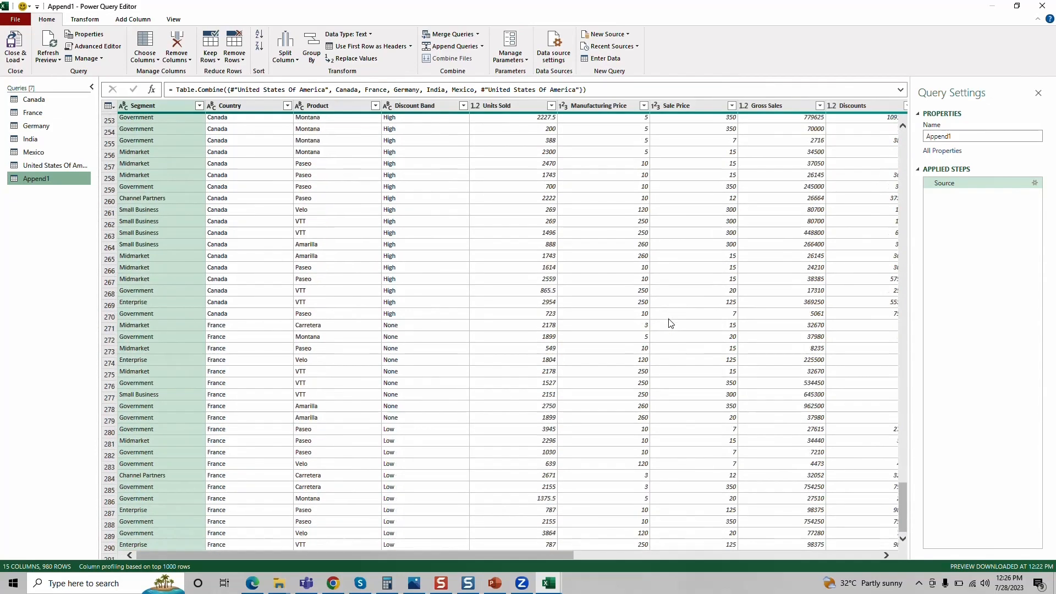
pyautogui.scroll(-20, 574, 314)
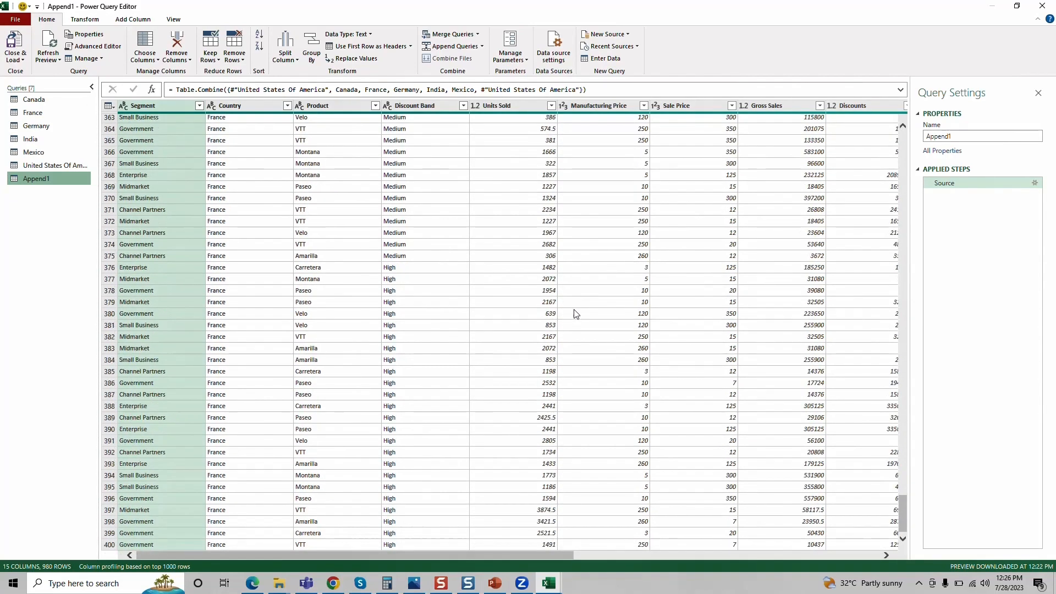
pyautogui.scroll(-20, 576, 314)
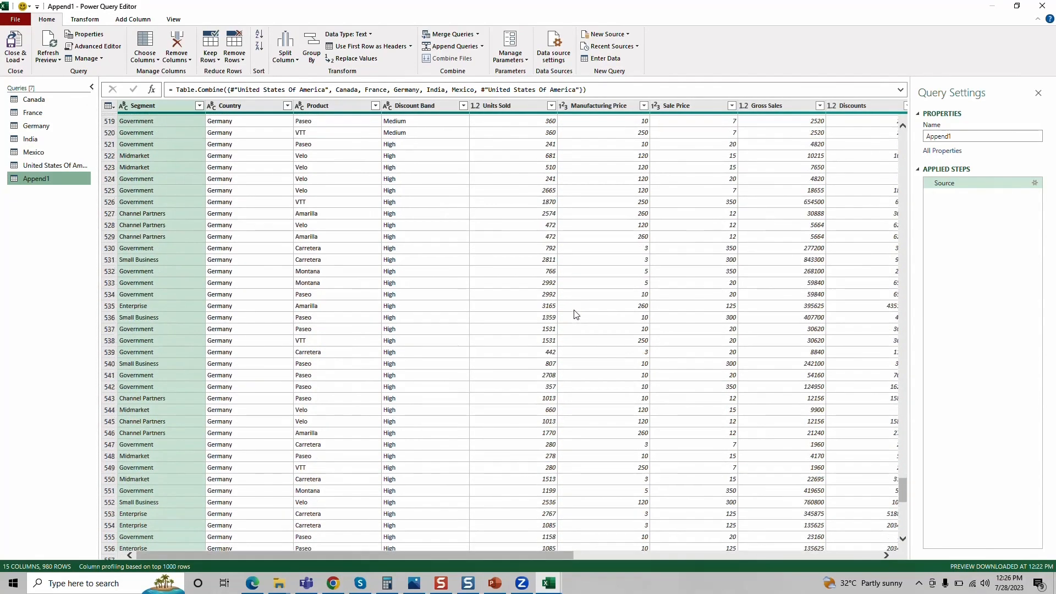
pyautogui.scroll(-20, 575, 313)
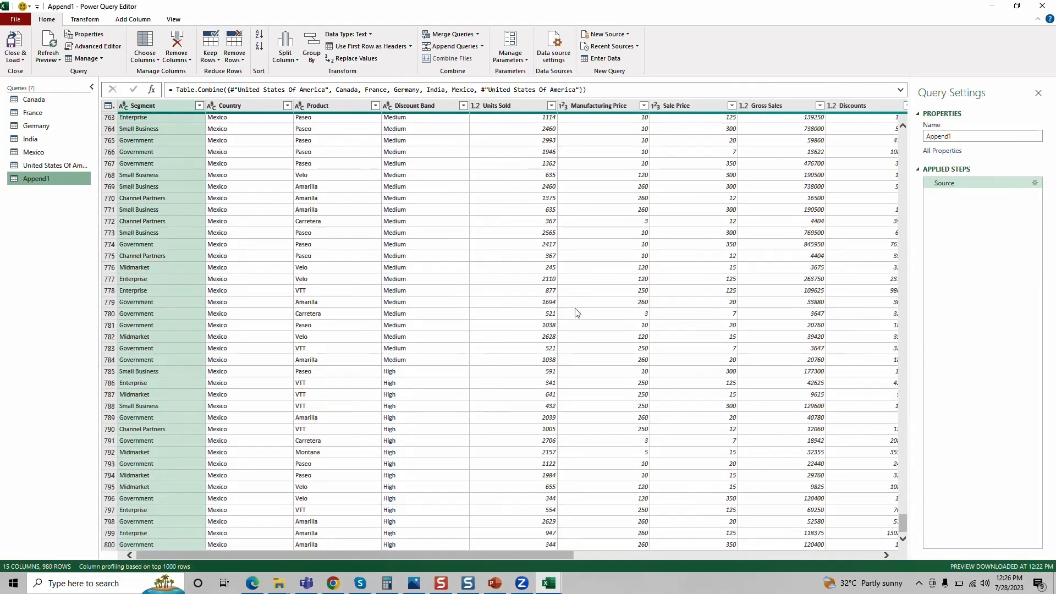
pyautogui.scroll(-20, 576, 313)
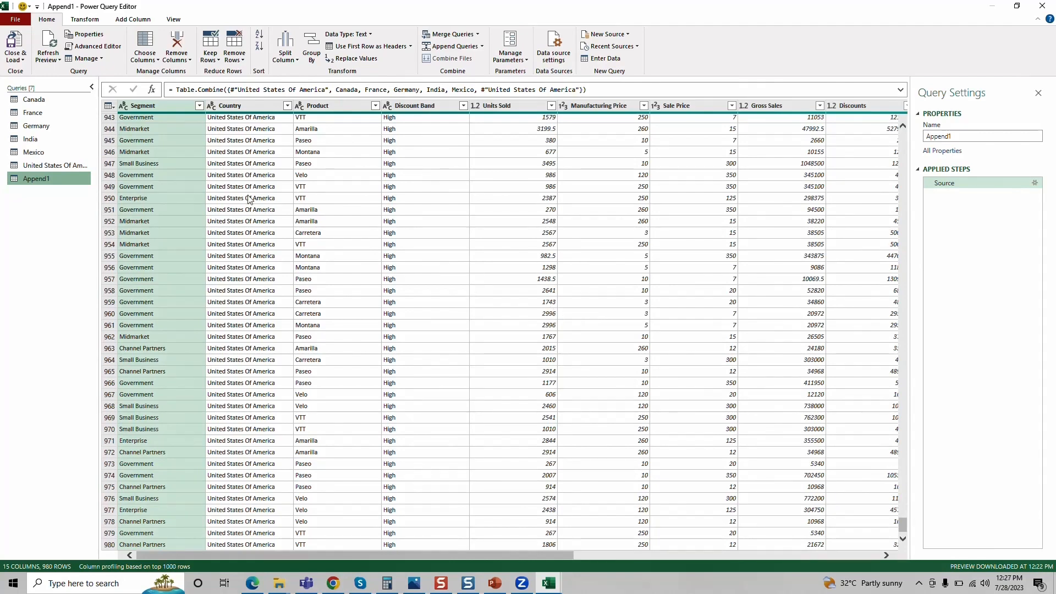
pyautogui.click(16, 49)
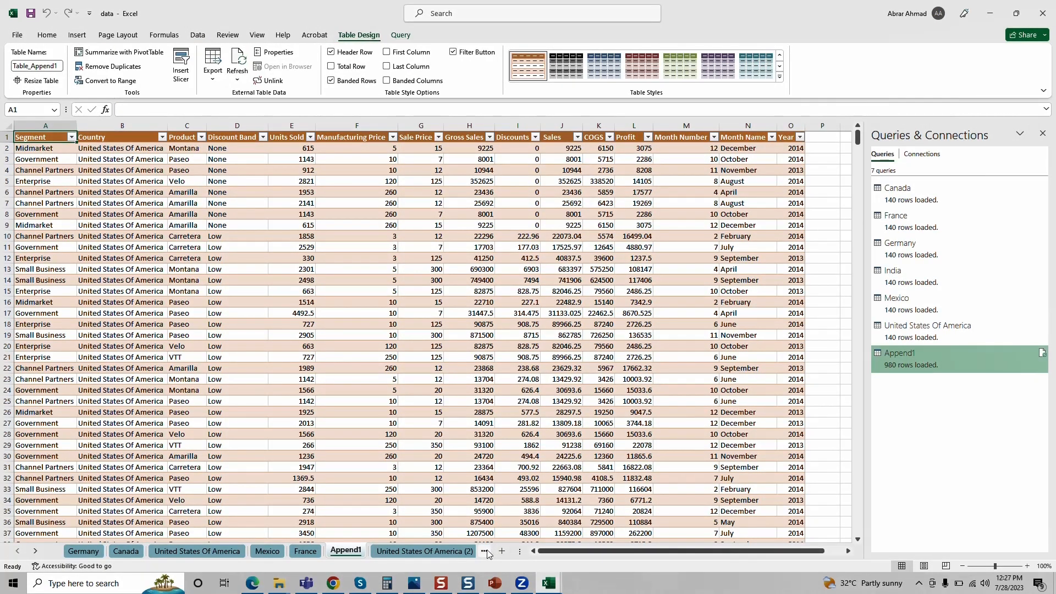
# Step: Look through the loaded sheets up to Sheet1, view the original India sheet, and return to the Append1 sheet
pyautogui.click(485, 553)
pyautogui.click(486, 552)
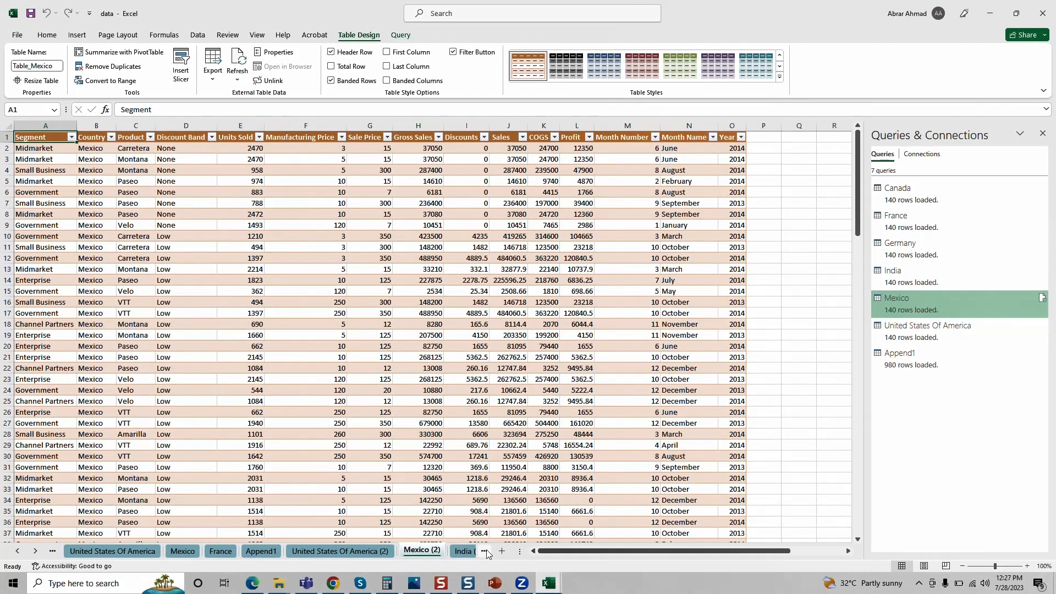
pyautogui.click(485, 552)
pyautogui.click(486, 552)
pyautogui.click(485, 552)
pyautogui.click(485, 553)
pyautogui.click(485, 552)
pyautogui.click(485, 552)
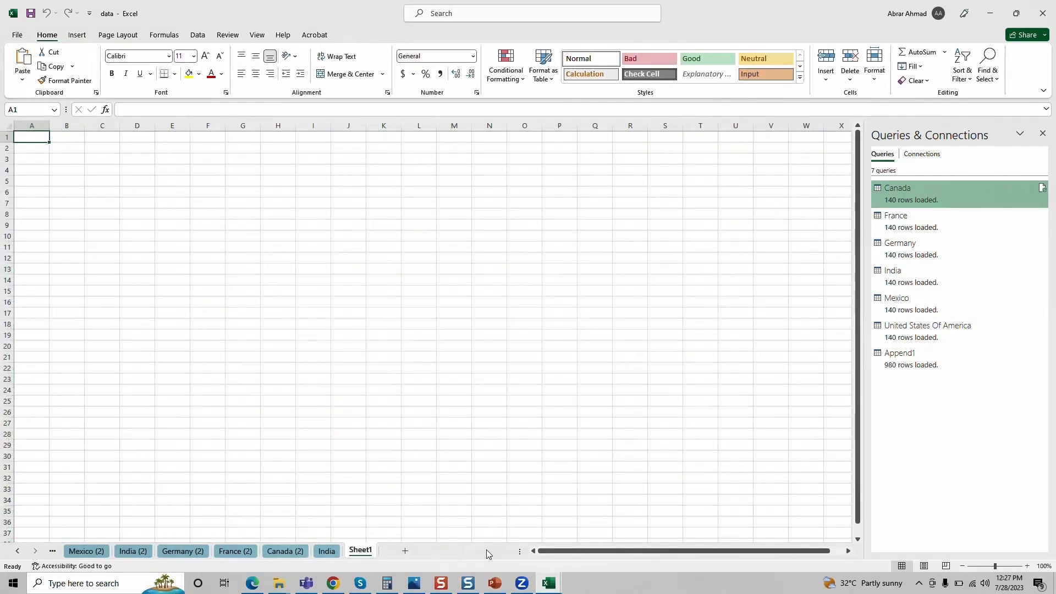
pyautogui.click(323, 551)
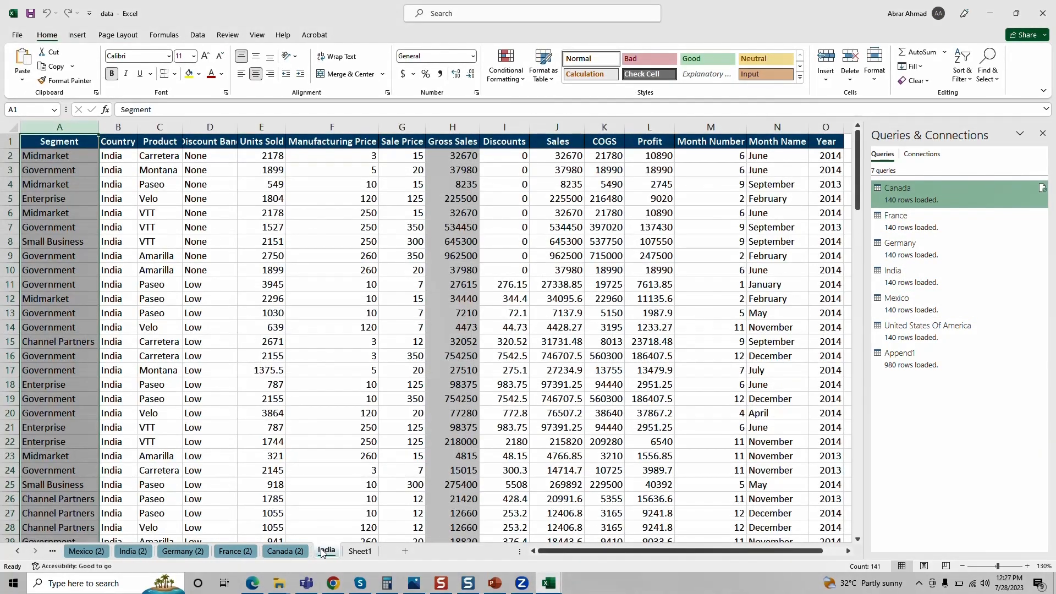
pyautogui.click(17, 551)
pyautogui.click(17, 552)
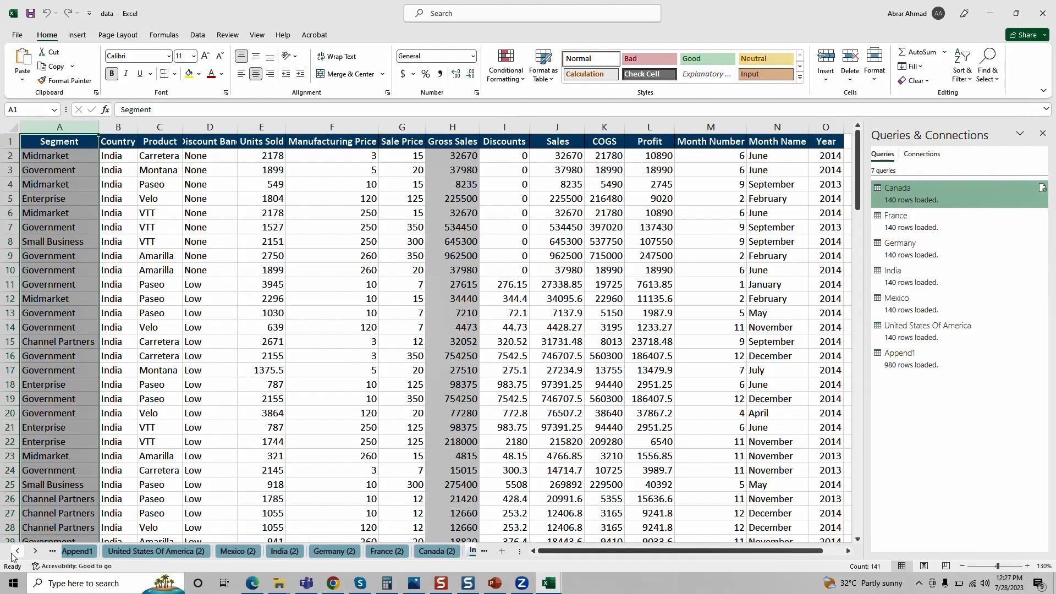
pyautogui.click(17, 551)
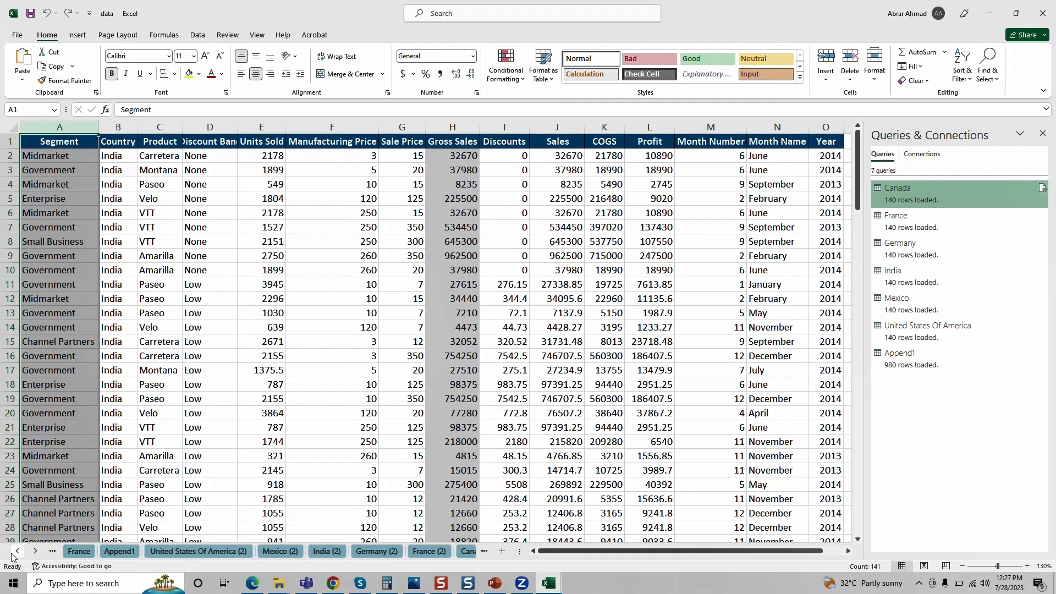
pyautogui.click(119, 552)
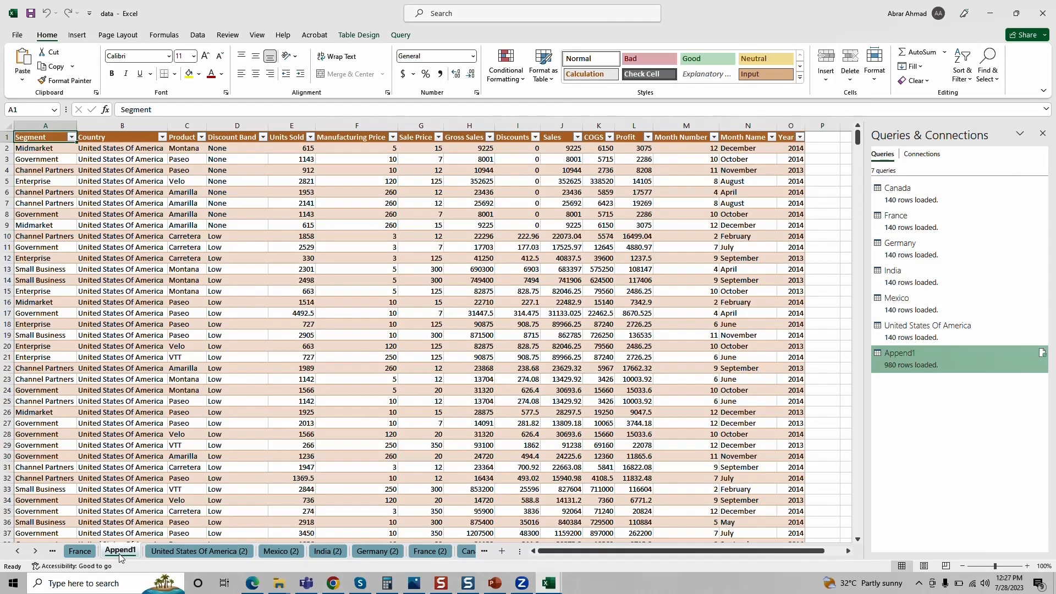
# Step: Try the purple, teal and black table styles on the combined table in the Append1 sheet, and apply the blue banded style
pyautogui.moveTo(856, 143)
pyautogui.mouseDown()
pyautogui.moveTo(866, 351)
pyautogui.moveTo(860, 130)
pyautogui.mouseUp()
pyautogui.click(76, 35)
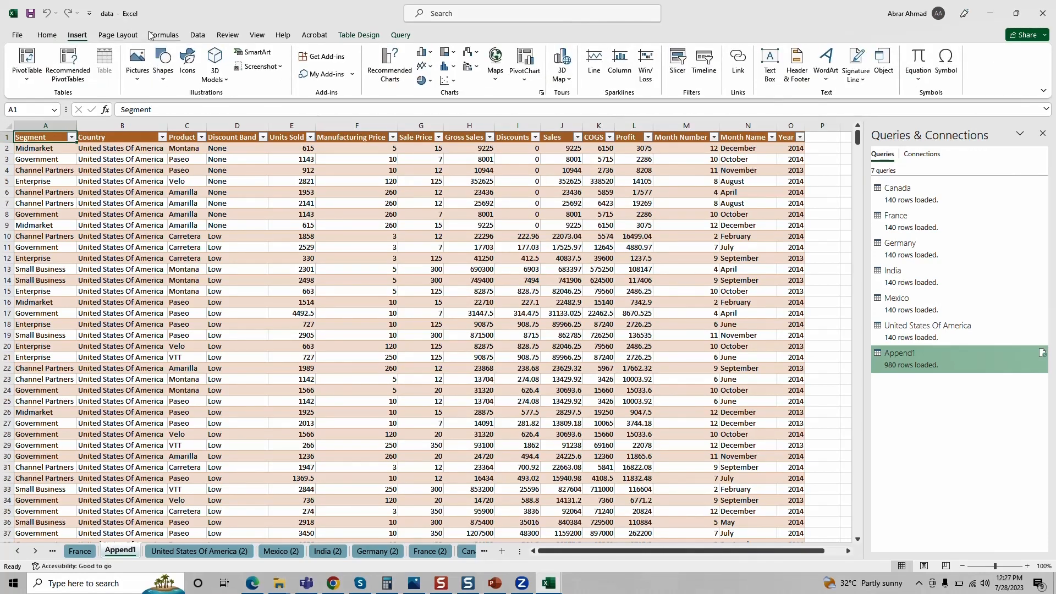
pyautogui.click(117, 35)
pyautogui.click(160, 34)
pyautogui.click(257, 34)
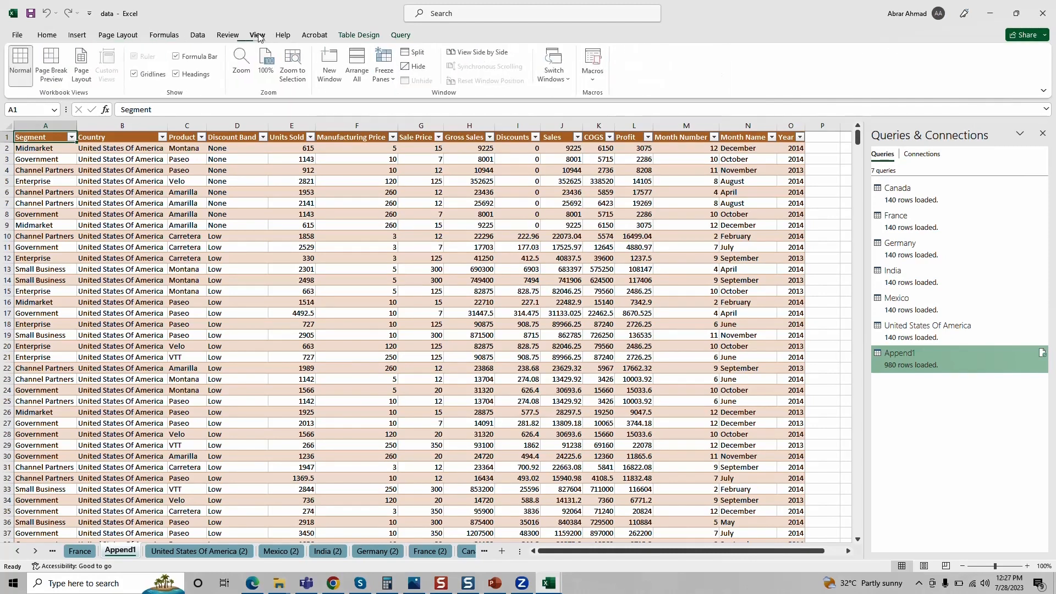
pyautogui.click(359, 35)
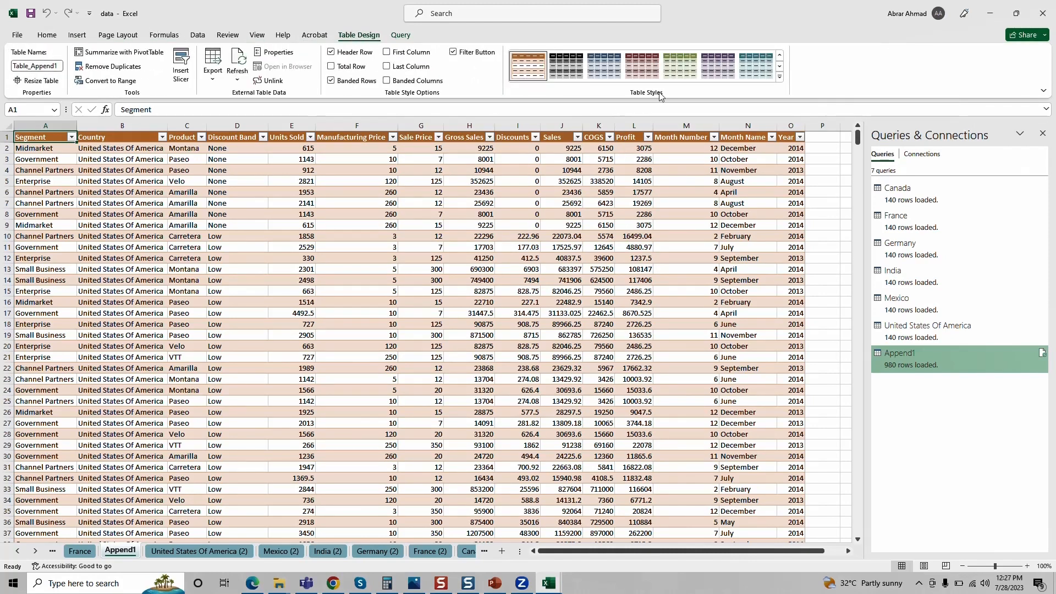
pyautogui.click(682, 66)
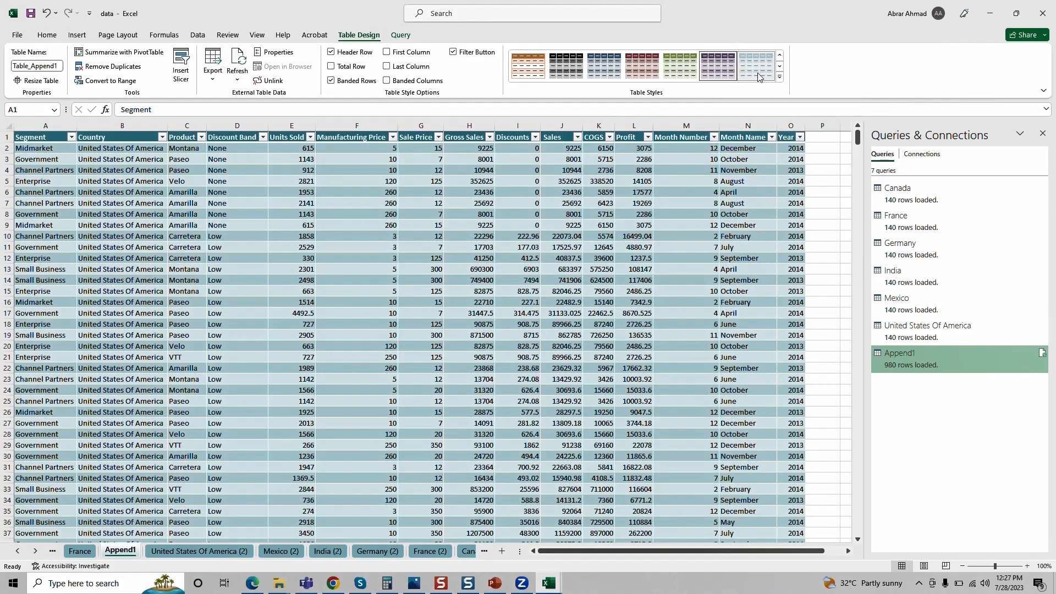
pyautogui.click(757, 73)
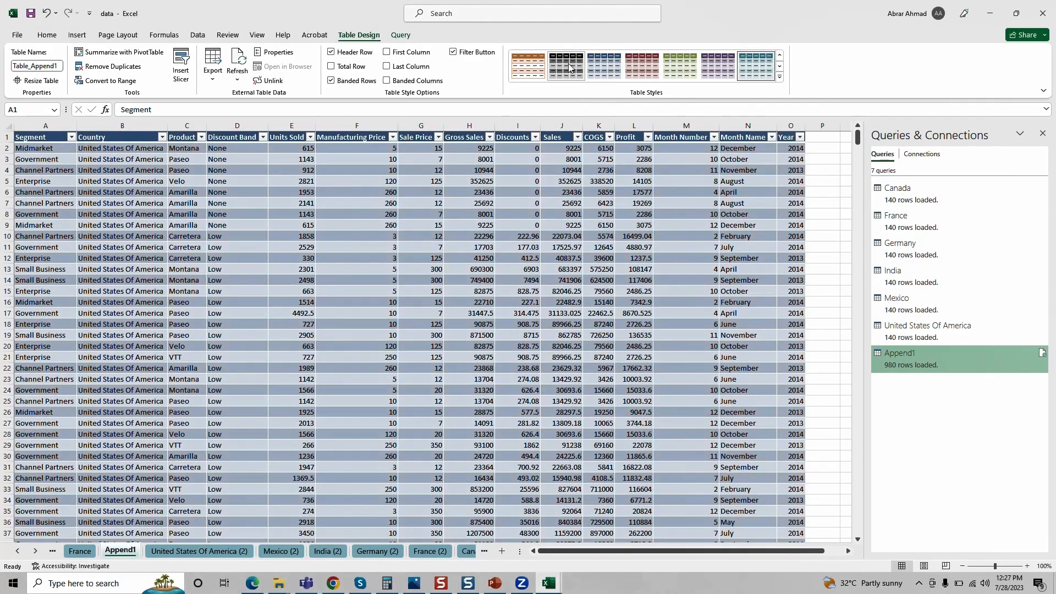
pyautogui.click(566, 67)
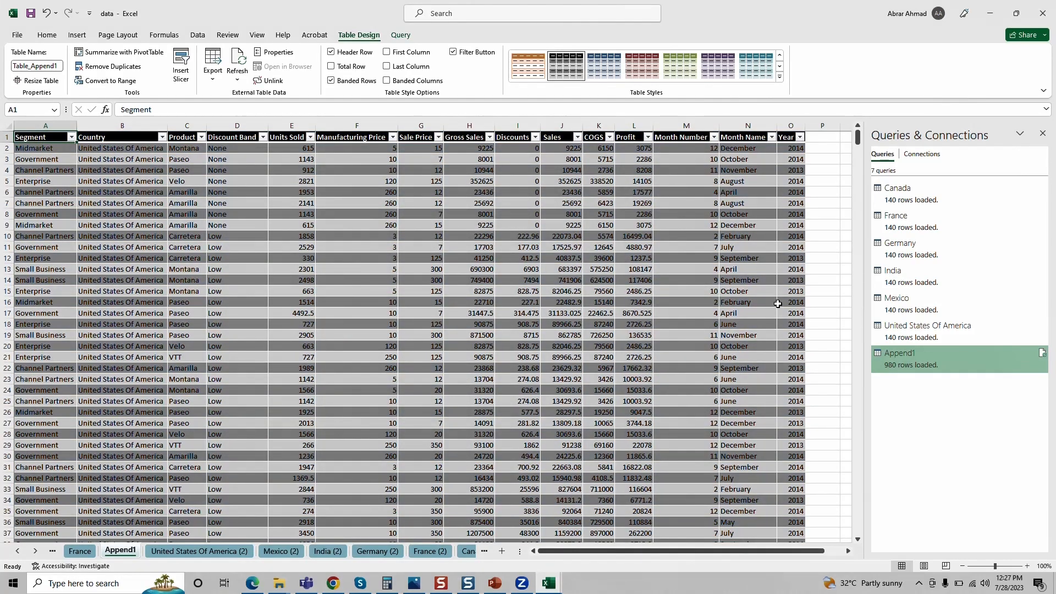
pyautogui.click(608, 57)
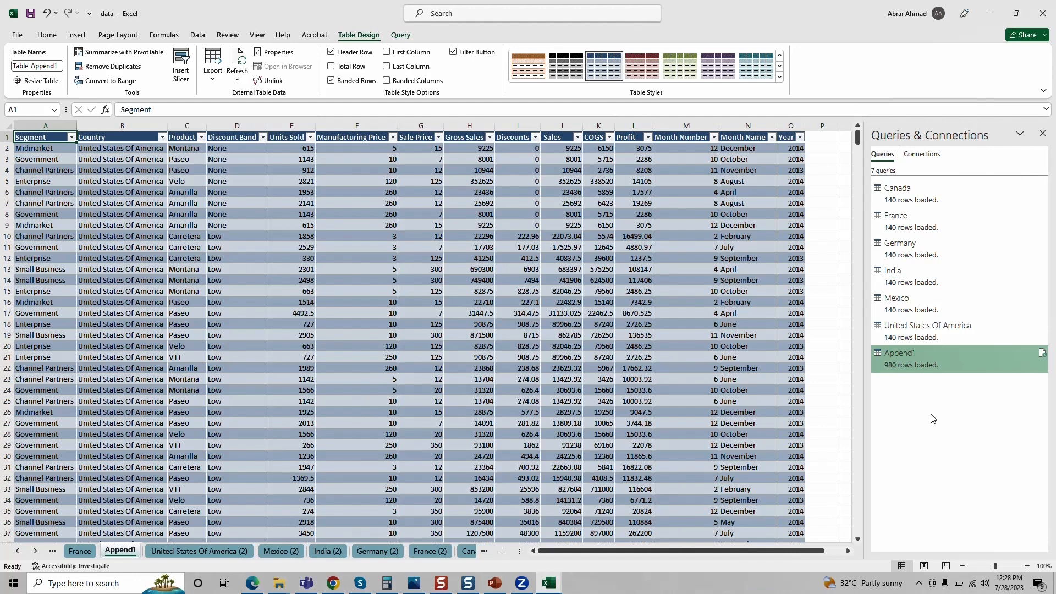
# Step: Rename the Append1 sheet as "Master sheet"
pyautogui.rightClick(120, 552)
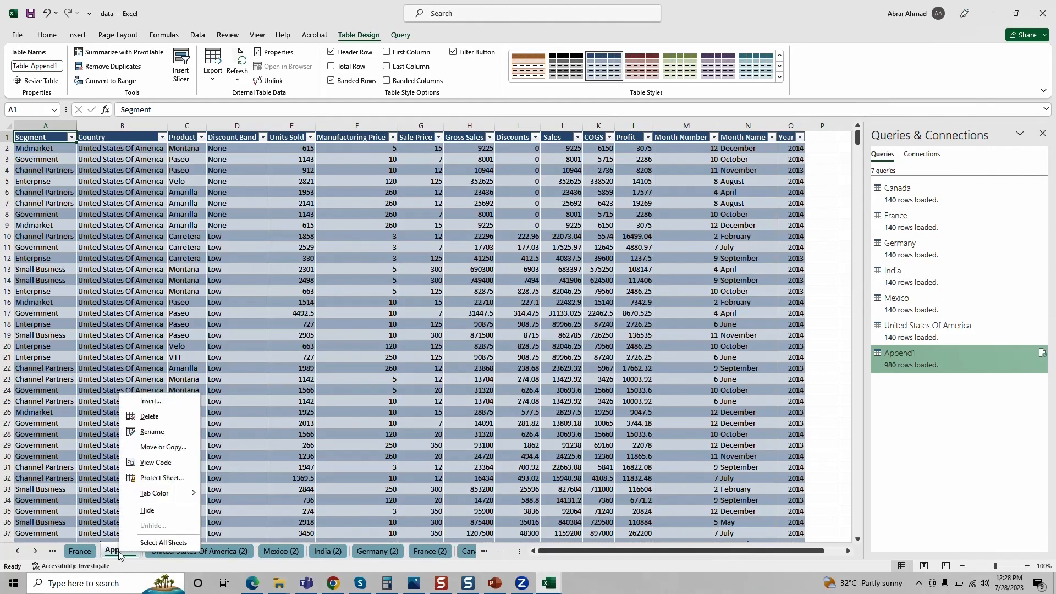
pyautogui.click(111, 552)
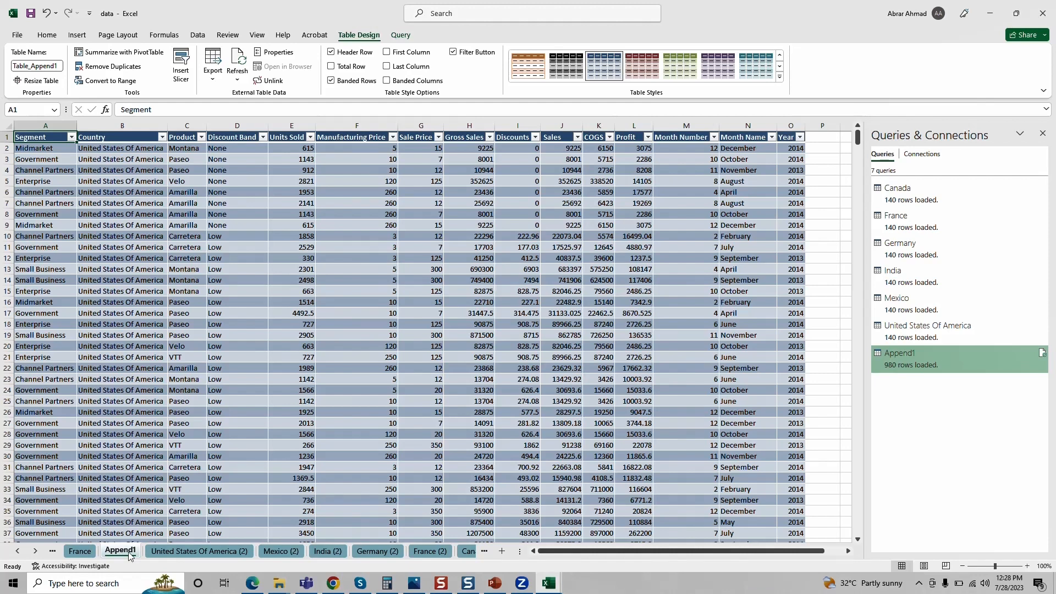
pyautogui.doubleClick(122, 551)
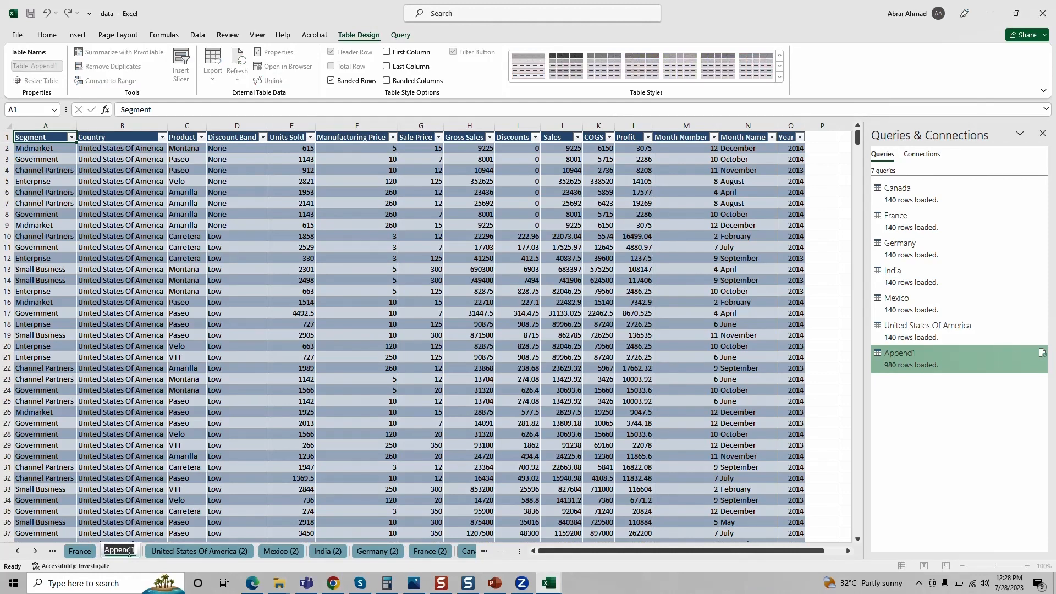
pyautogui.write('M')
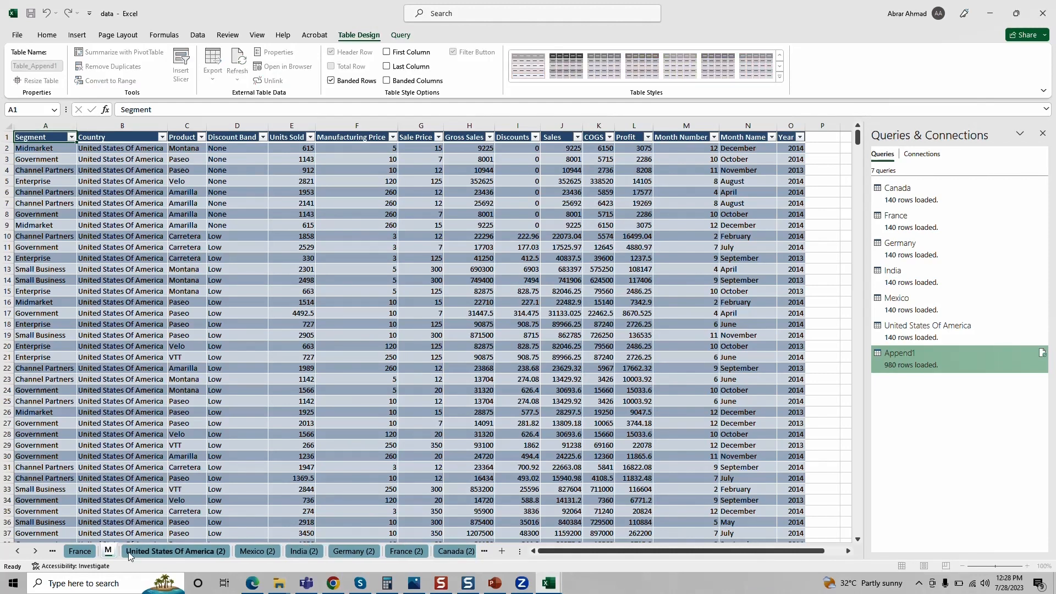
pyautogui.write('astersh')
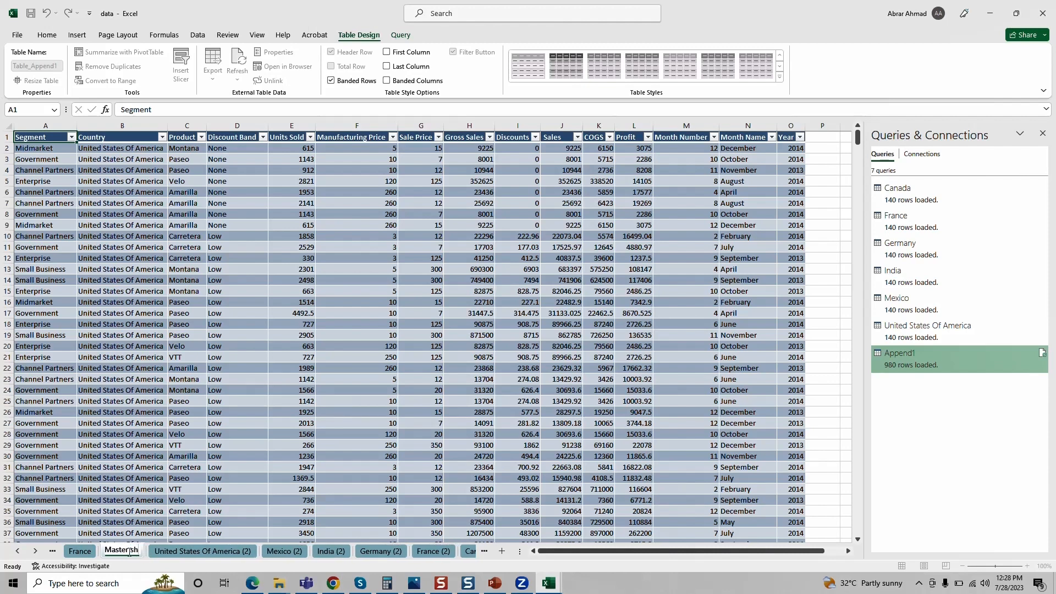
pyautogui.write('eet')
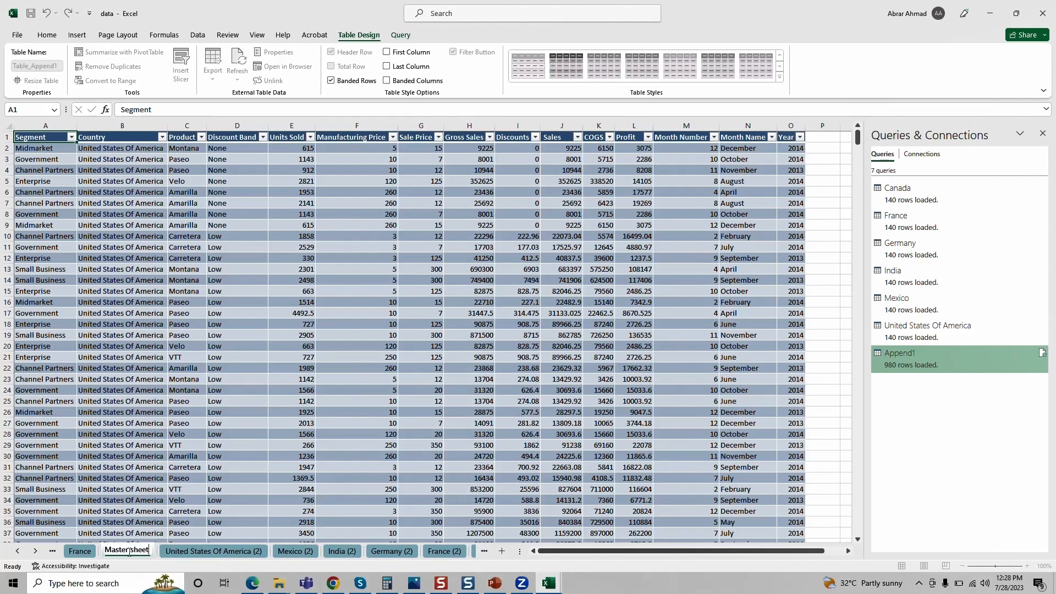
pyautogui.click(181, 446)
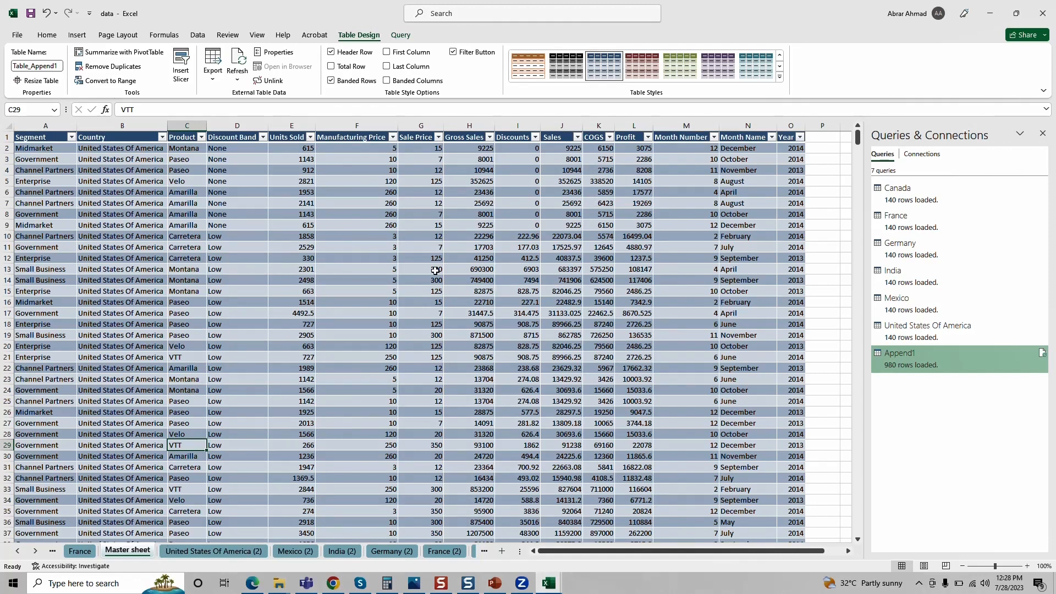
pyautogui.click(323, 292)
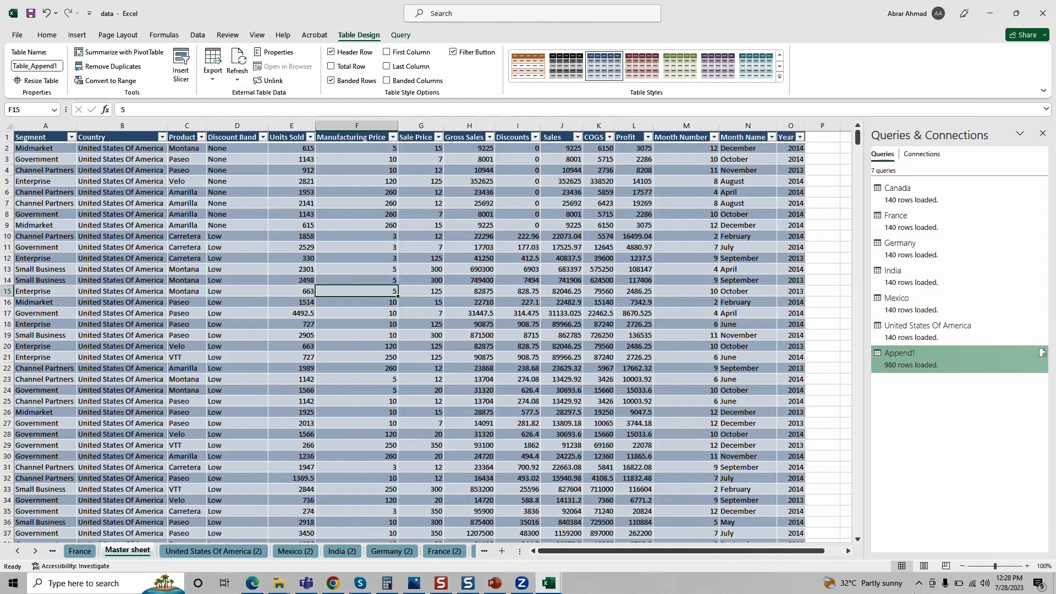
pyautogui.click(919, 583)
pyautogui.click(910, 559)
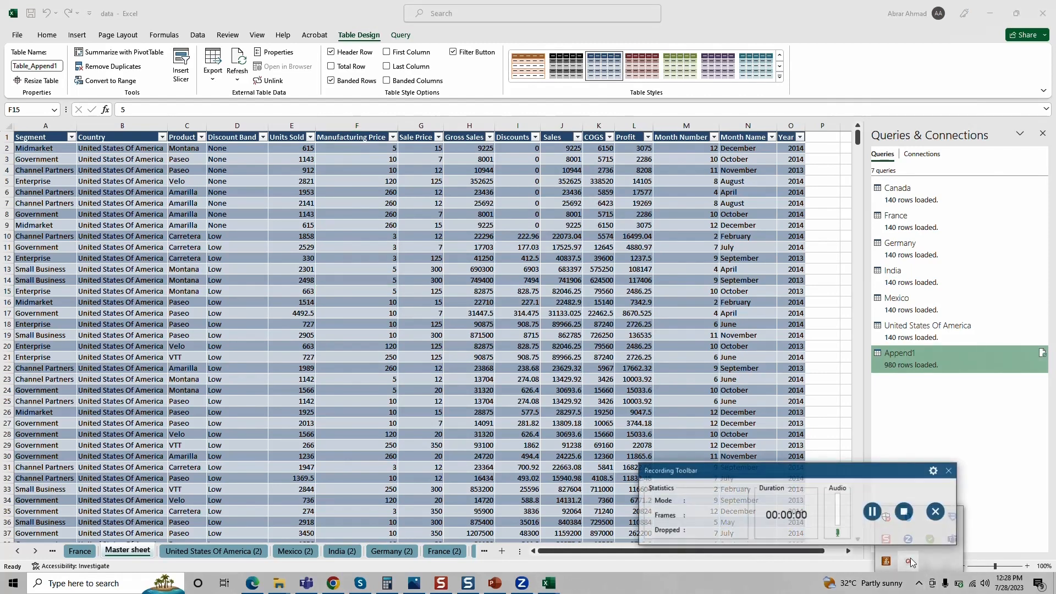